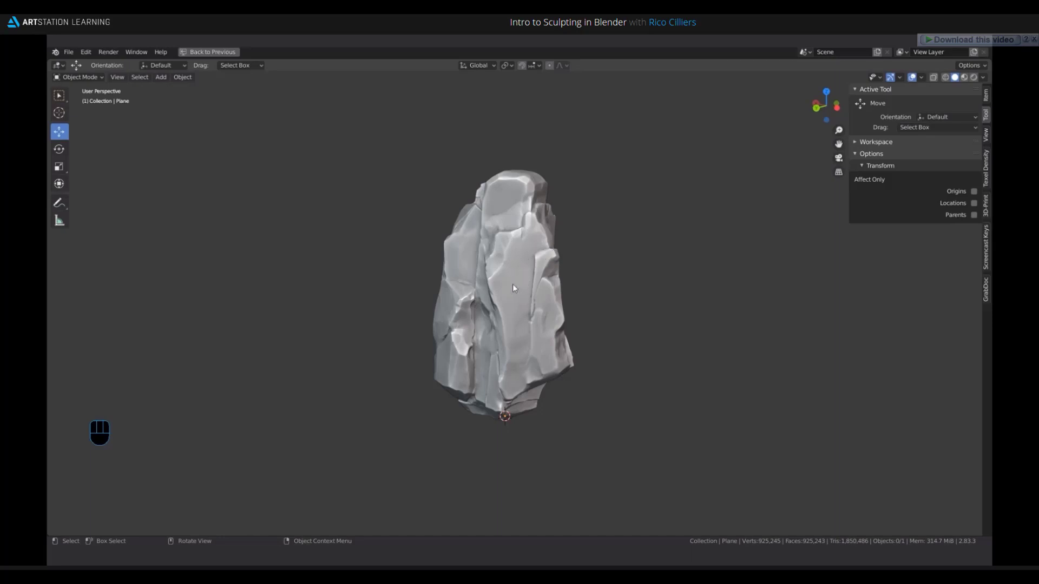
pyautogui.moveTo(531, 266); pyautogui.dragTo(543, 258, button='middle')
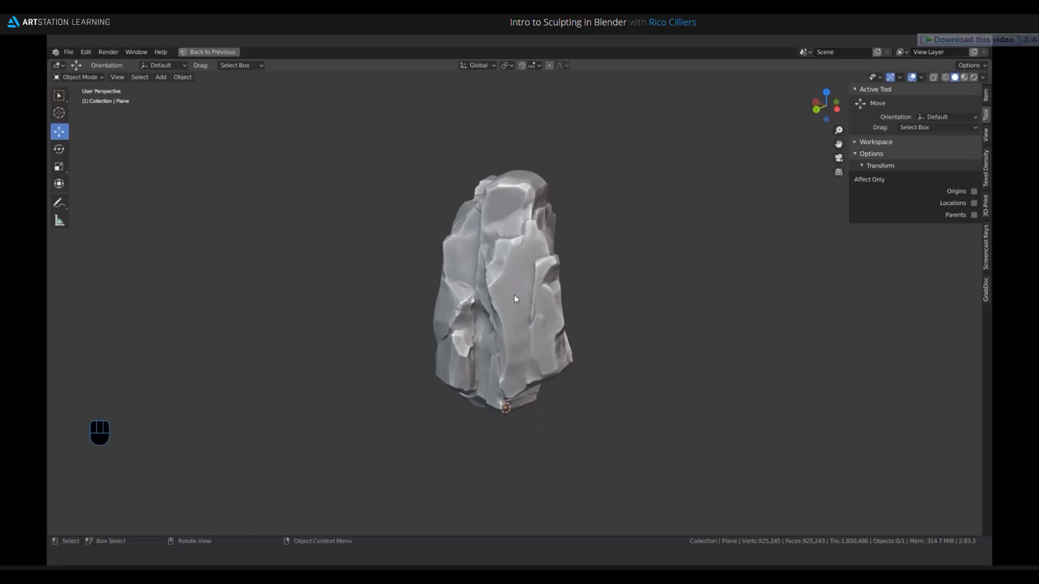
pyautogui.moveTo(503, 295); pyautogui.dragTo(497, 283, button='middle')
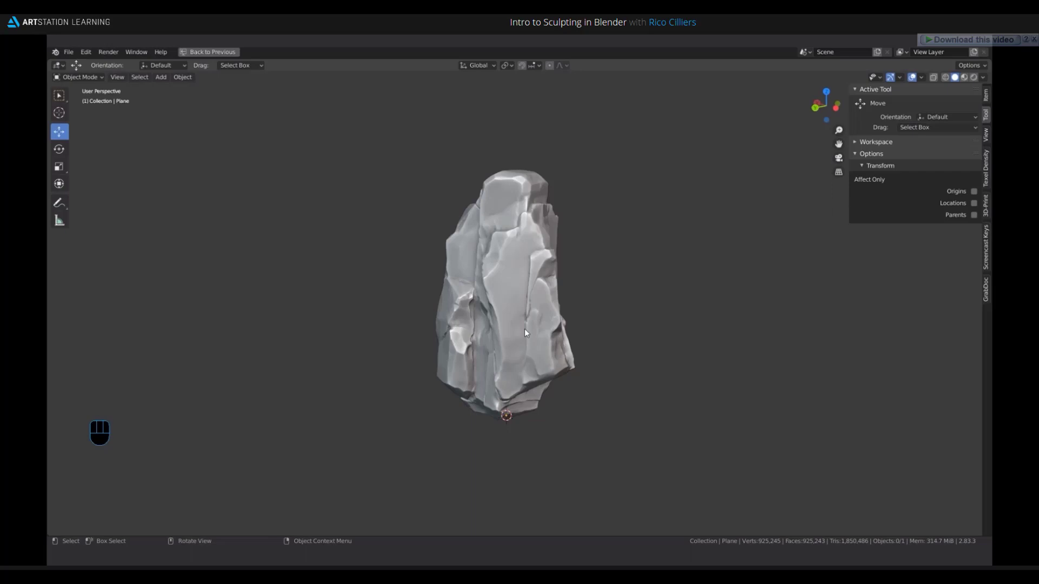
pyautogui.moveTo(498, 348); pyautogui.dragTo(507, 385, button='middle')
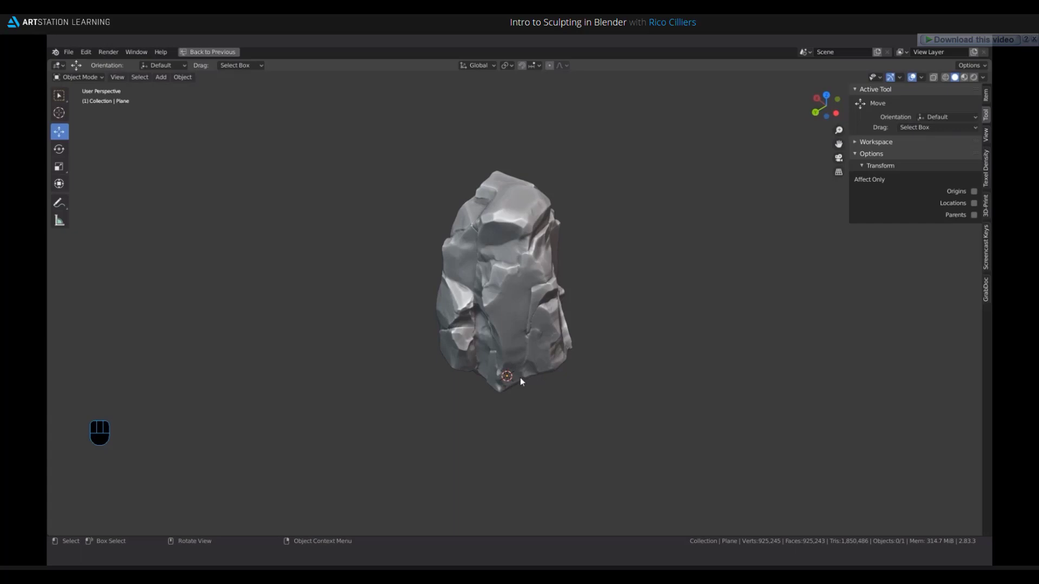
pyautogui.moveTo(518, 367); pyautogui.dragTo(525, 297, button='middle')
# Switch to the browser and close the GrabDoc product details to view the add-on creator's Gumroad store page.
pyautogui.moveTo(133, 558)
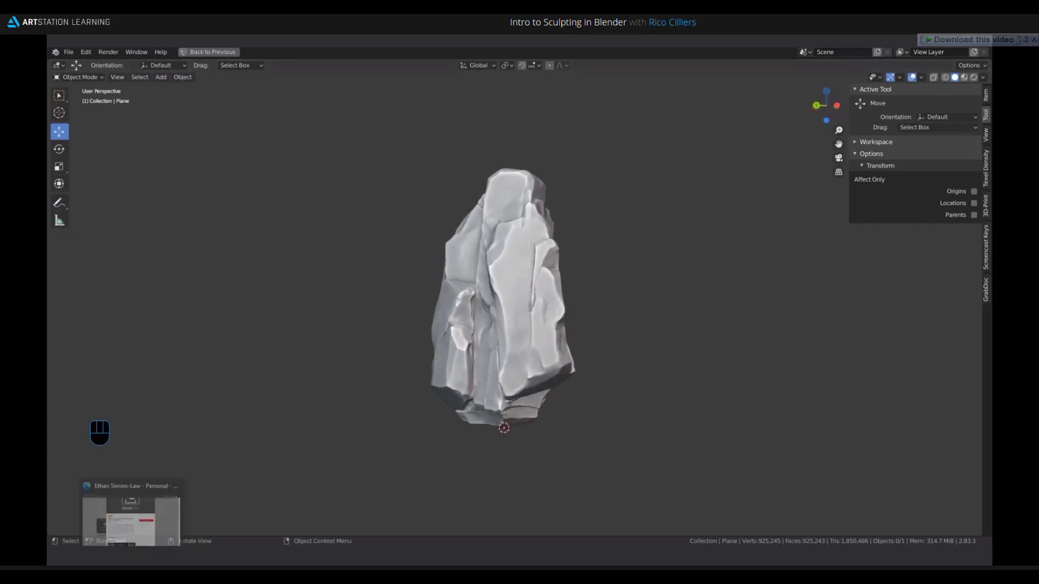
pyautogui.click(178, 517)
pyautogui.scroll(3, 470, 265)
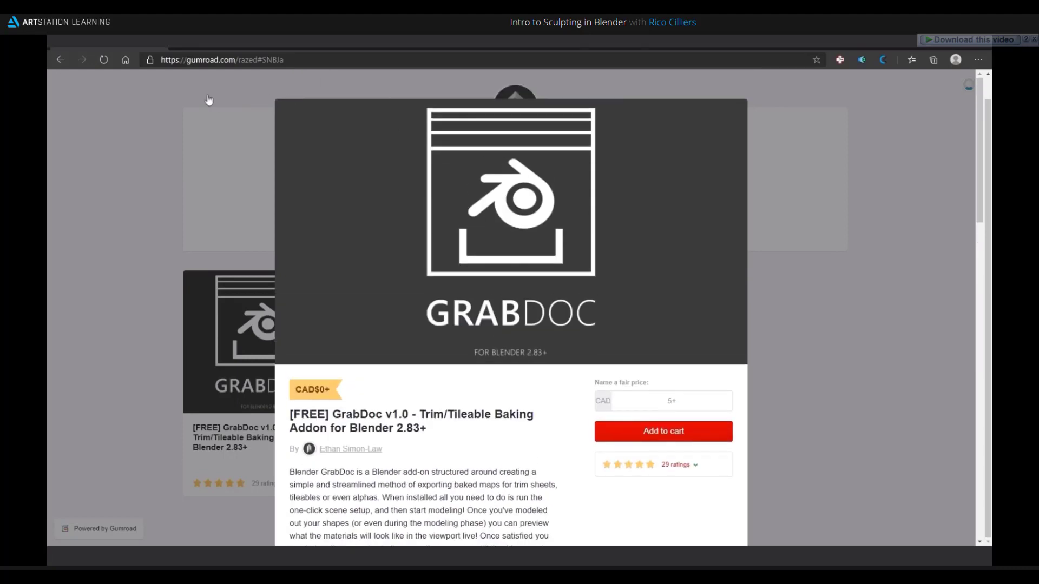
pyautogui.click(125, 157)
pyautogui.moveTo(262, 60); pyautogui.dragTo(162, 61)
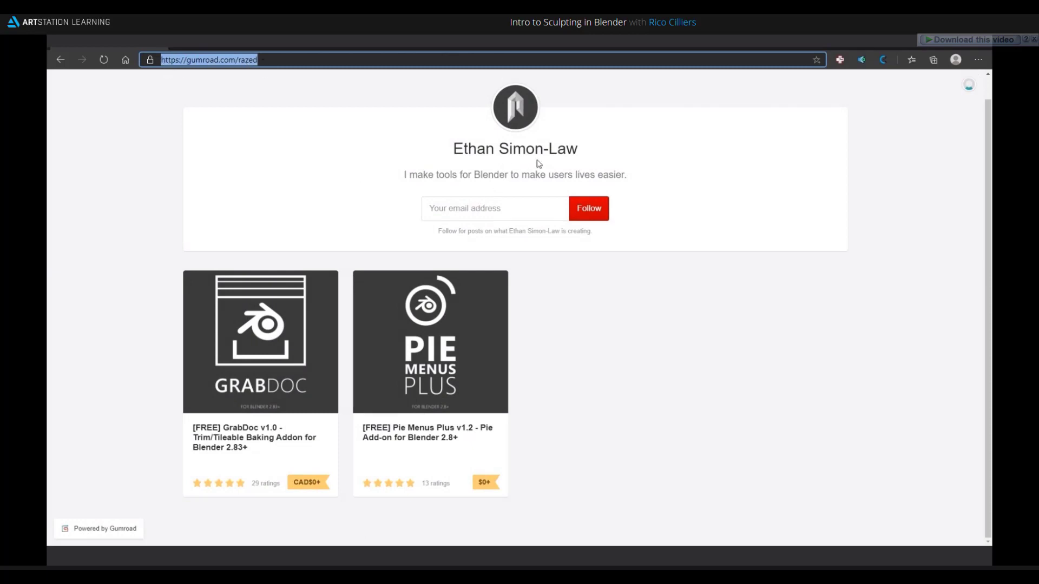
pyautogui.moveTo(544, 149); pyautogui.dragTo(447, 146)
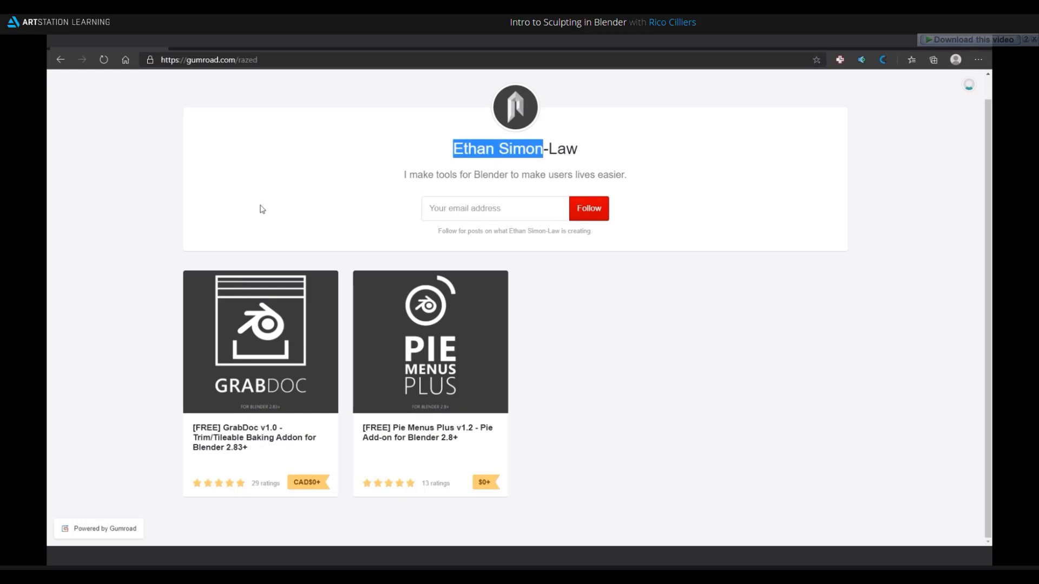
pyautogui.click(109, 210)
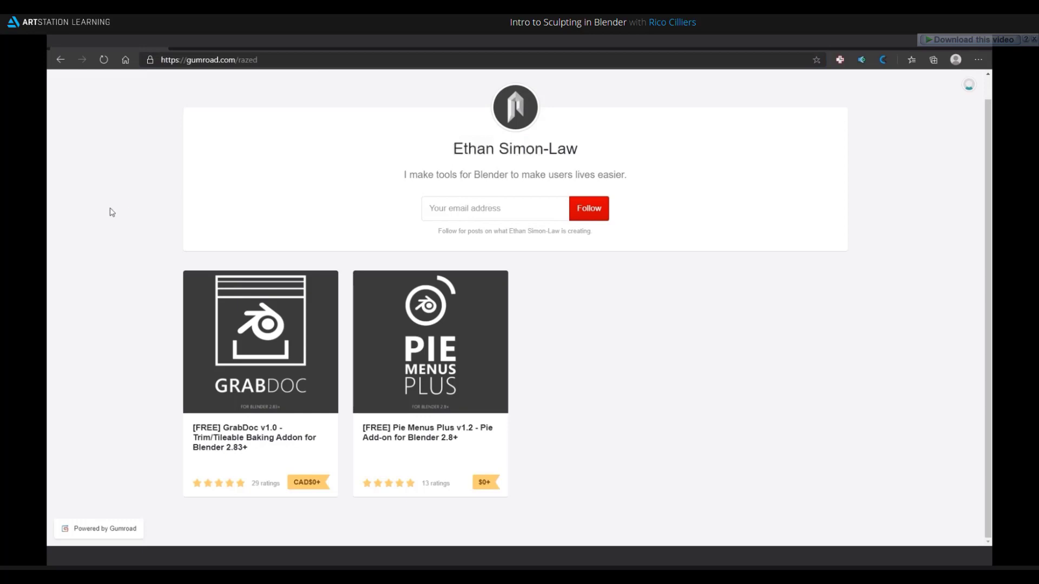
# Open the GrabDoc v1.0 product details in the store and look through the description, overview and main features.
pyautogui.click(261, 349)
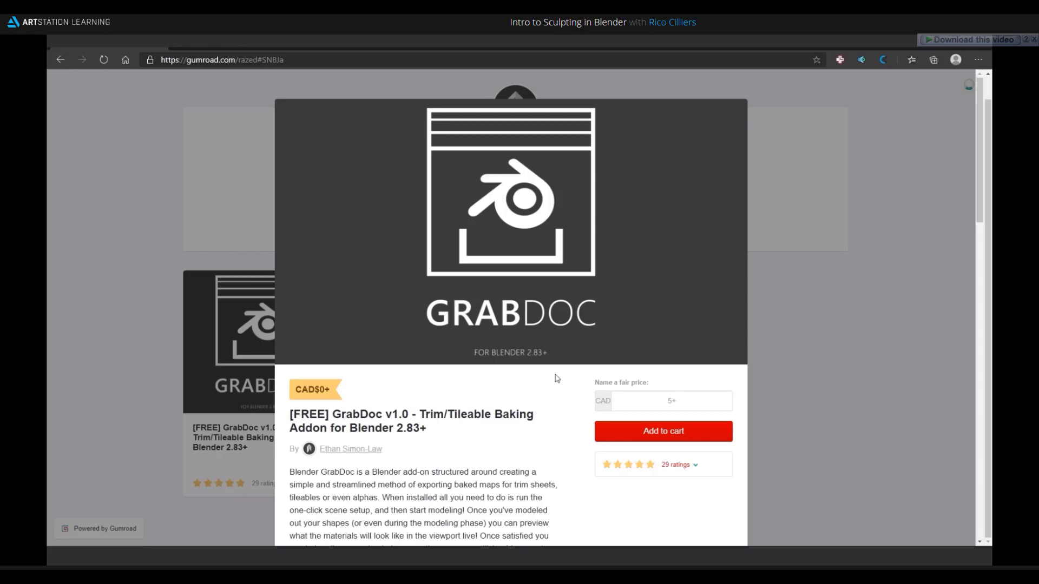
pyautogui.scroll(-5, 517, 328)
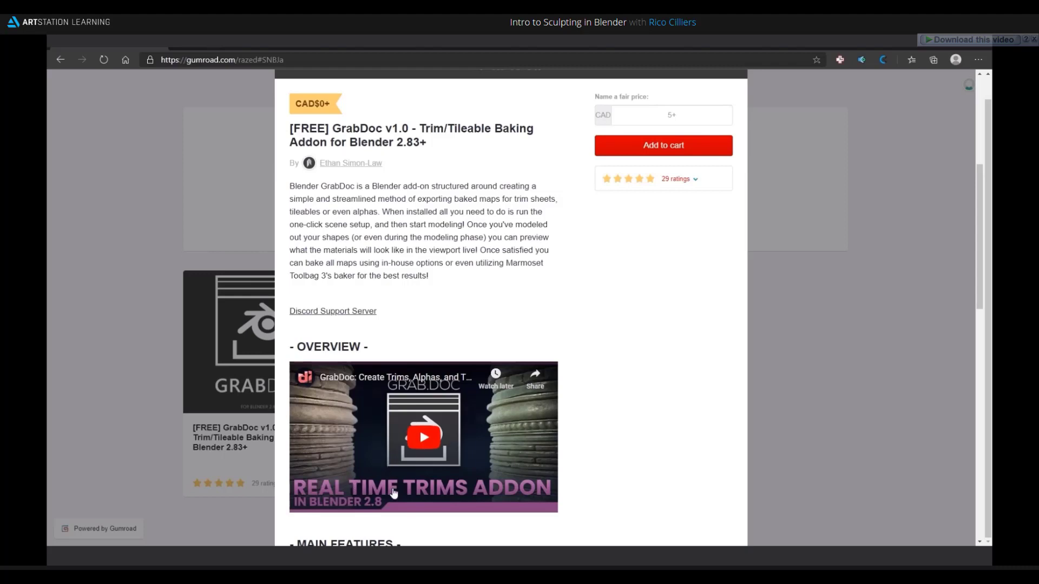
pyautogui.scroll(-1, 432, 497)
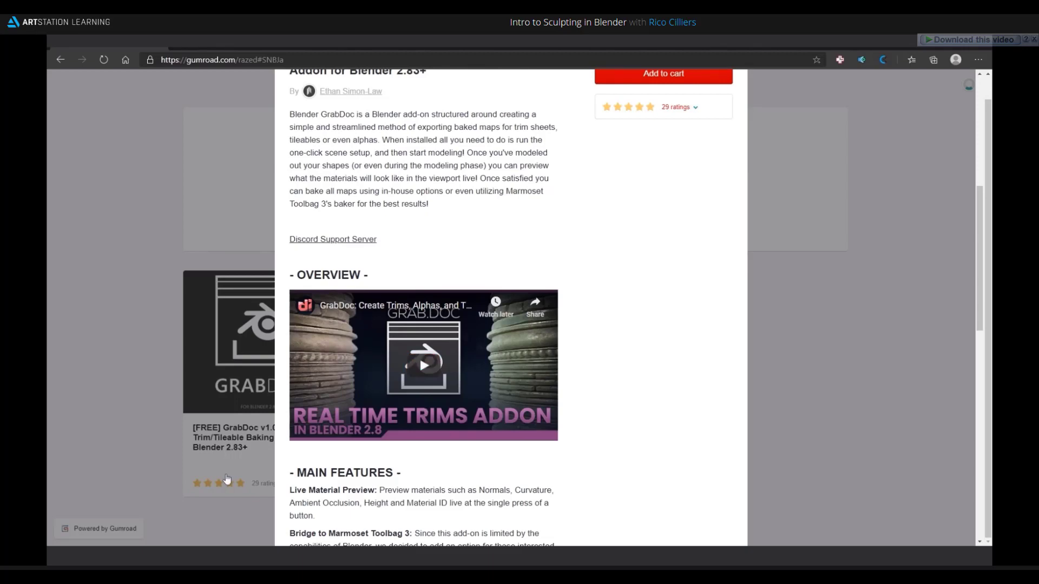
pyautogui.scroll(6, 508, 270)
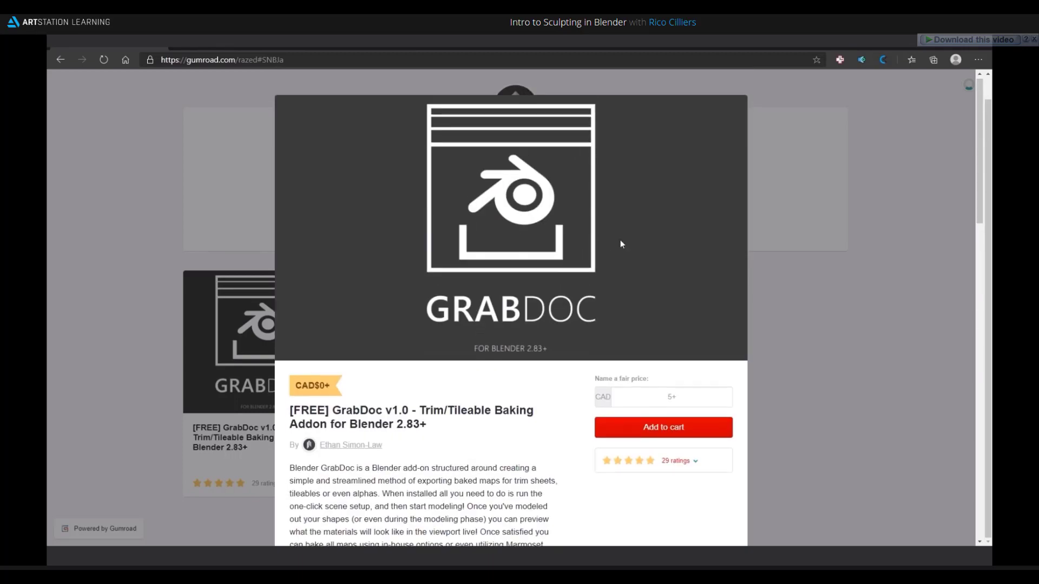
# Add GrabDoc v1.0 to the cart at a price of CAD 0 and proceed to checkout.
pyautogui.click(649, 432)
pyautogui.click(668, 400)
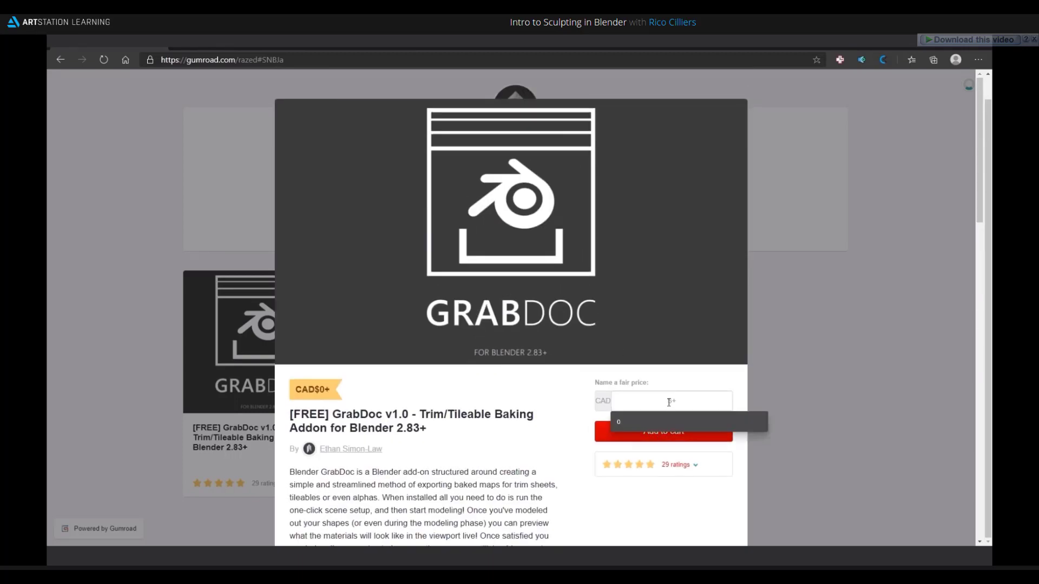
pyautogui.write('0')
pyautogui.click(670, 434)
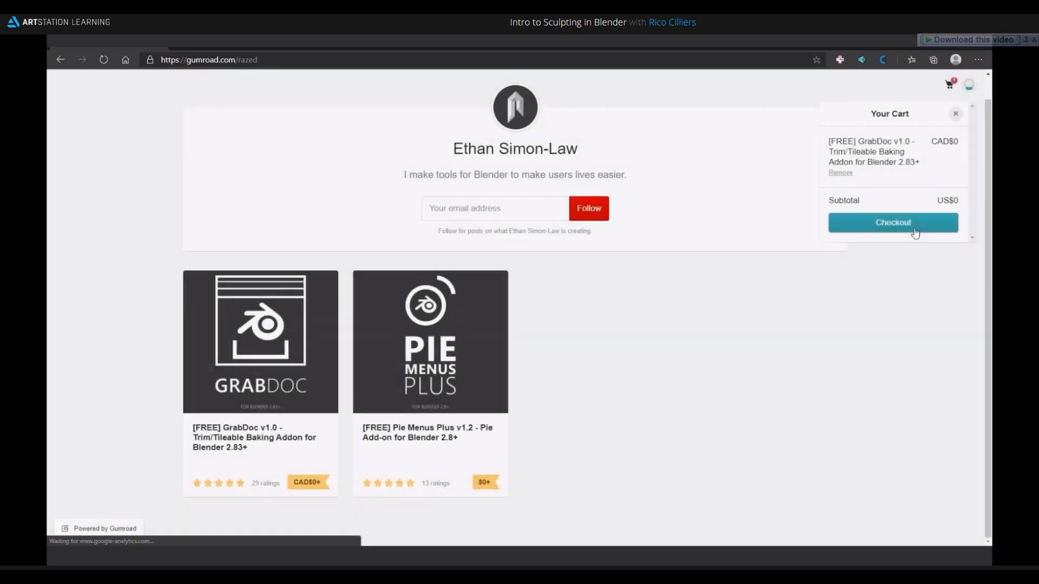
pyautogui.click(914, 232)
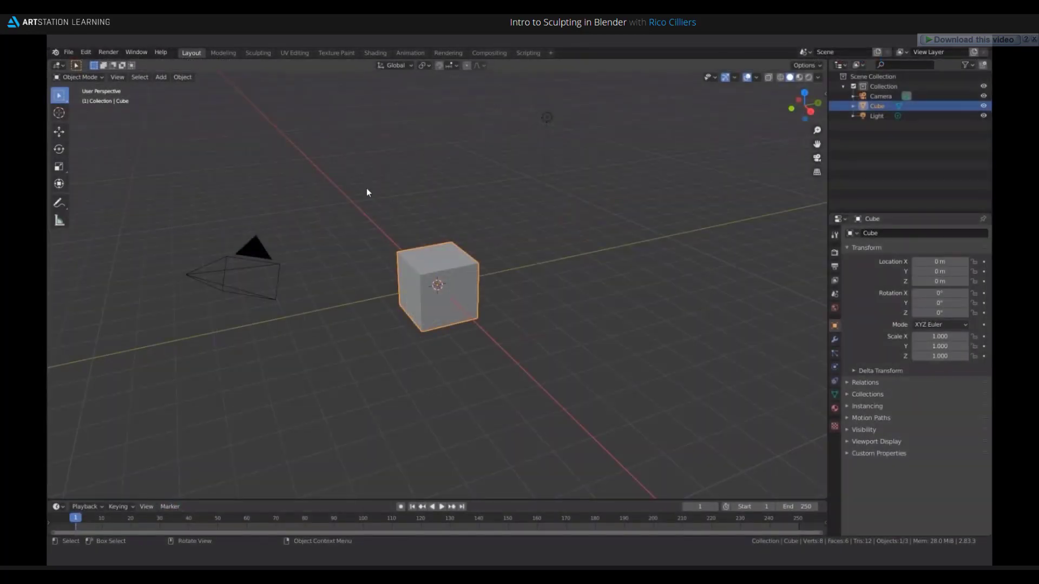
# Switch to Blender and install the GrabDoc add-on from BlenderGrabDoc_v1_0.zip through the add-on preferences.
pyautogui.press('n')
pyautogui.click(85, 52)
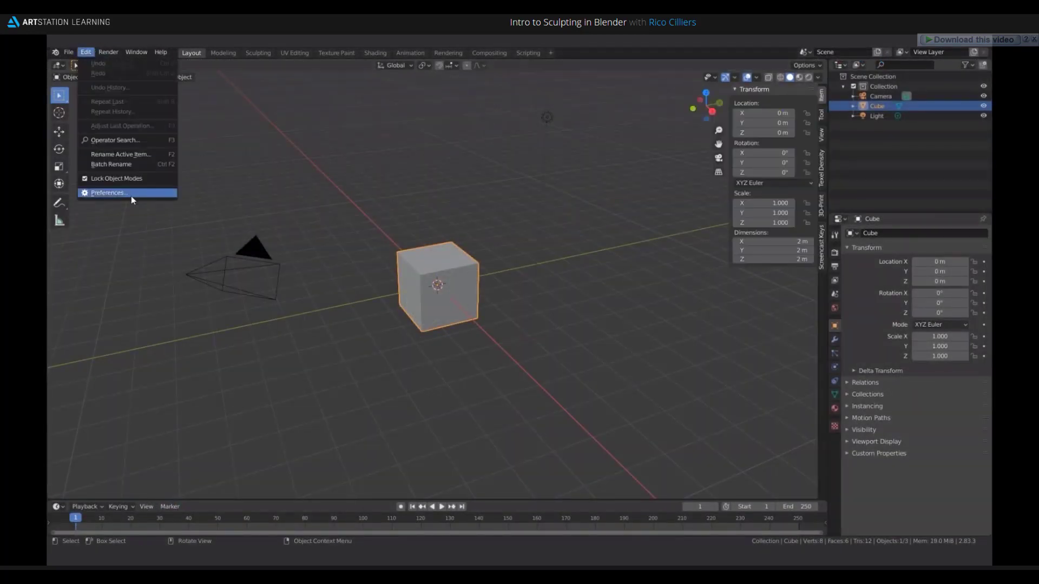
pyautogui.click(131, 196)
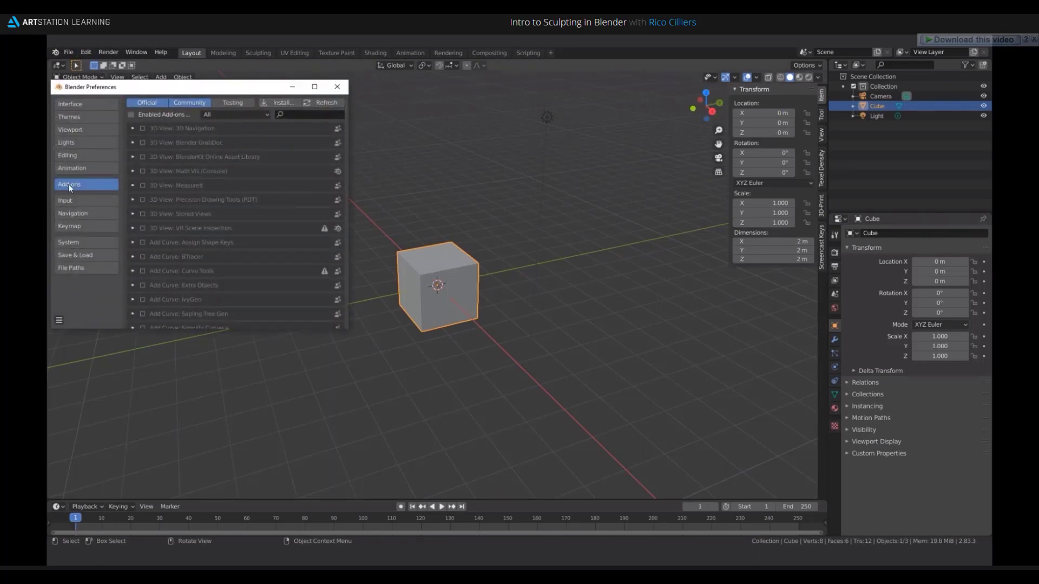
pyautogui.click(276, 103)
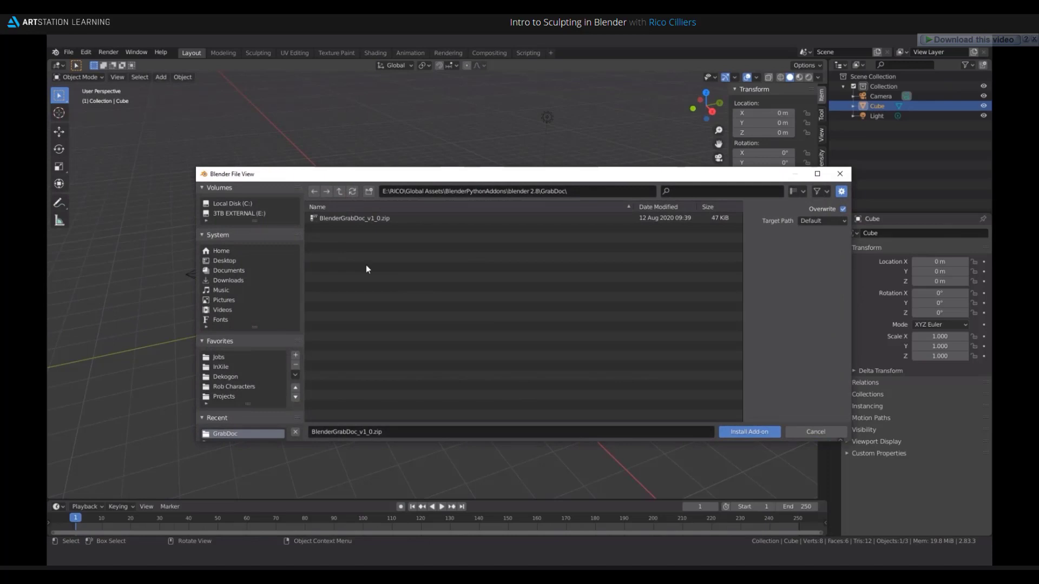
pyautogui.click(364, 218)
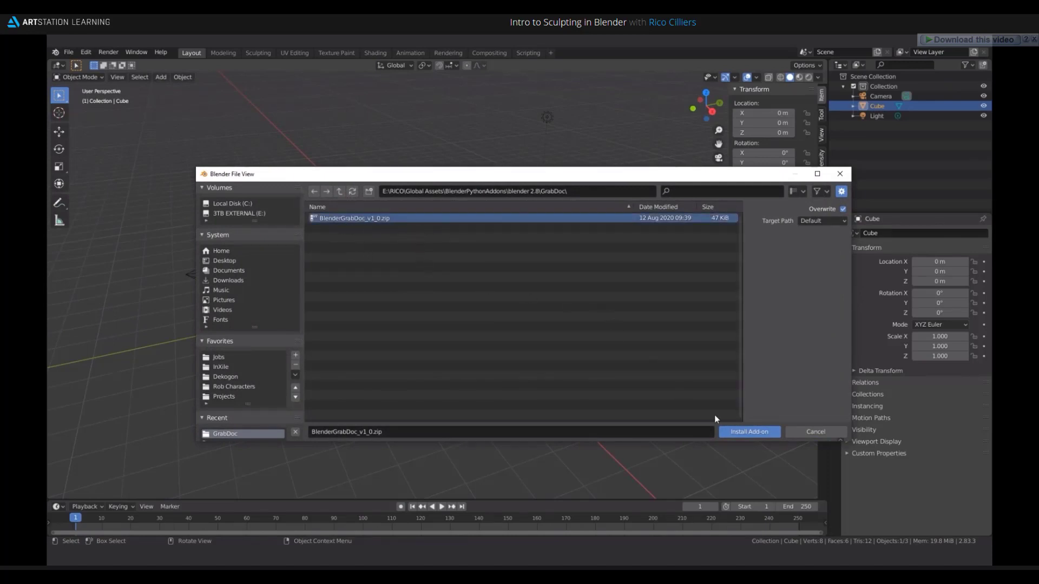
pyautogui.click(749, 432)
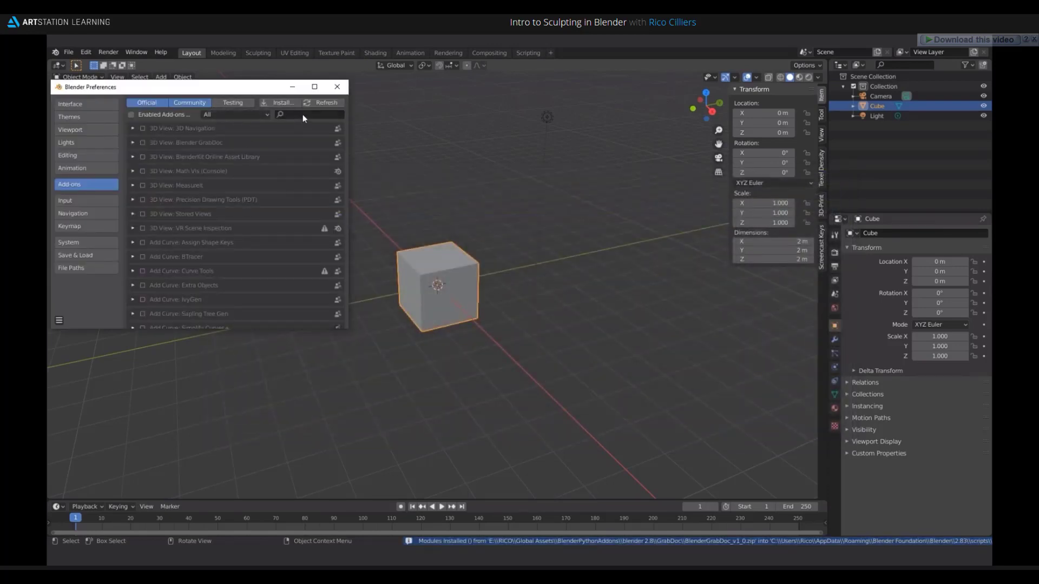
# Maximize the preferences, filter the add-ons by "grab" and enable 3D View: Blender GrabDoc.
pyautogui.click(303, 114)
pyautogui.click(314, 87)
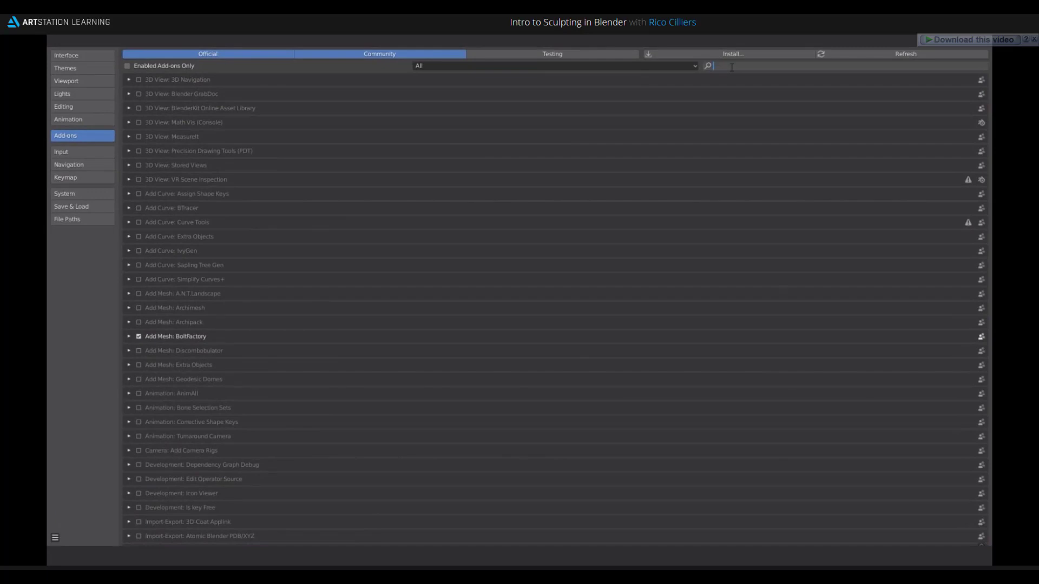
pyautogui.write('grab')
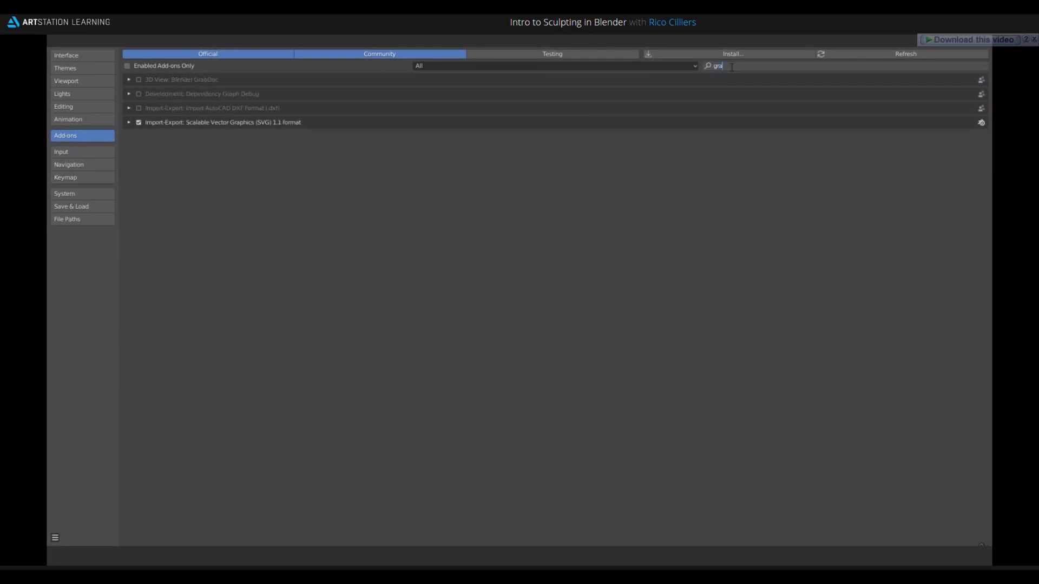
pyautogui.press('Return')
pyautogui.click(139, 80)
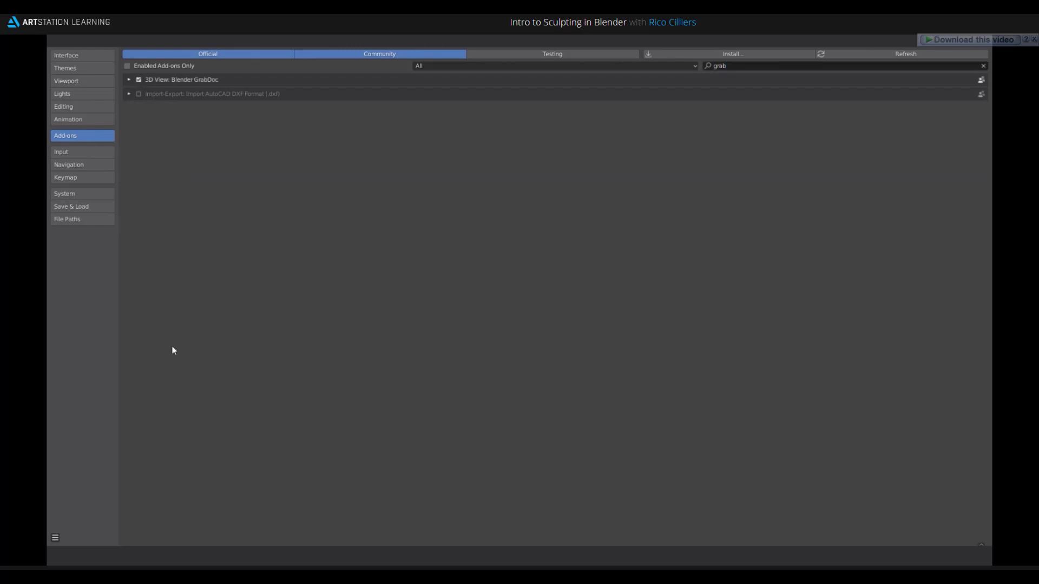
# Save the preferences and close their window.
pyautogui.click(55, 538)
pyautogui.click(79, 515)
pyautogui.click(980, 41)
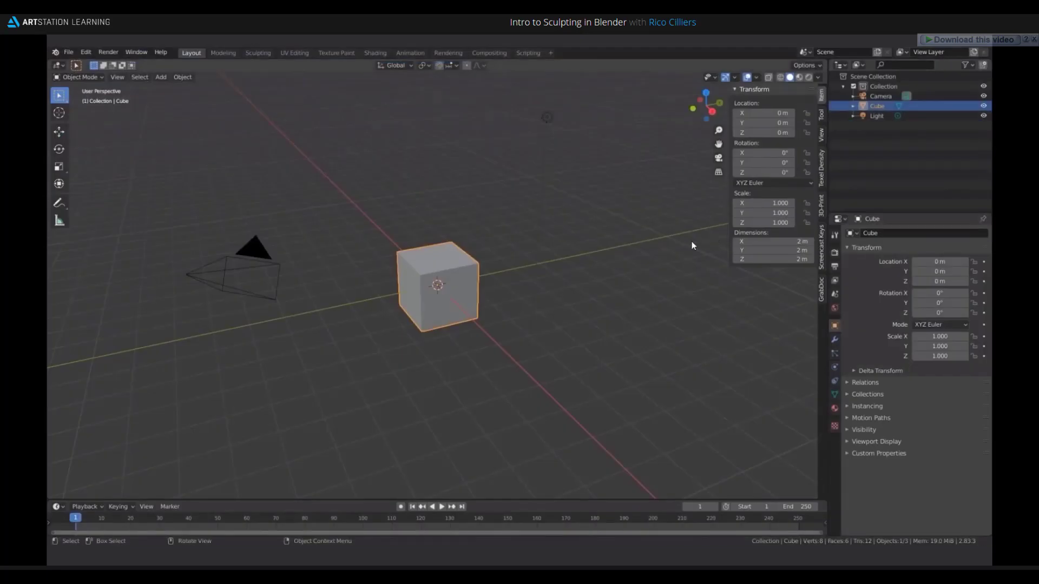
# Show the GrabDoc settings in the viewport and delete the default cube, light and camera.
pyautogui.press('n')
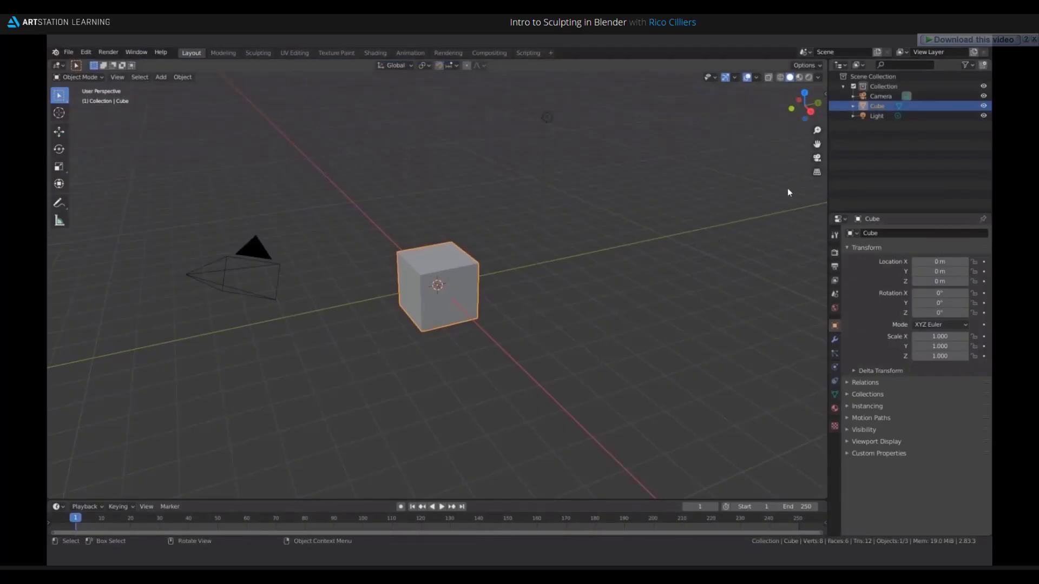
pyautogui.press('n')
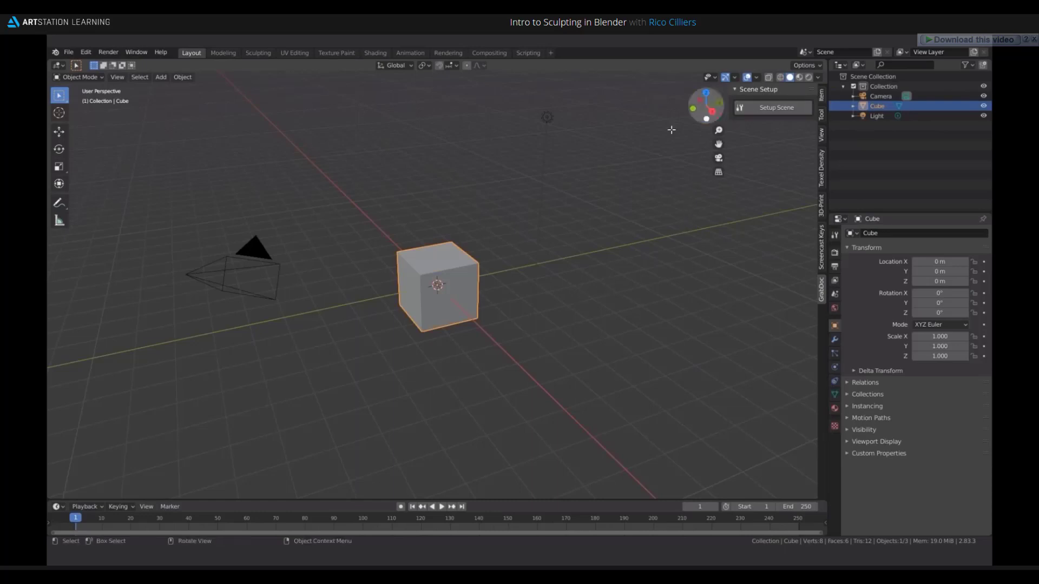
pyautogui.click(547, 118)
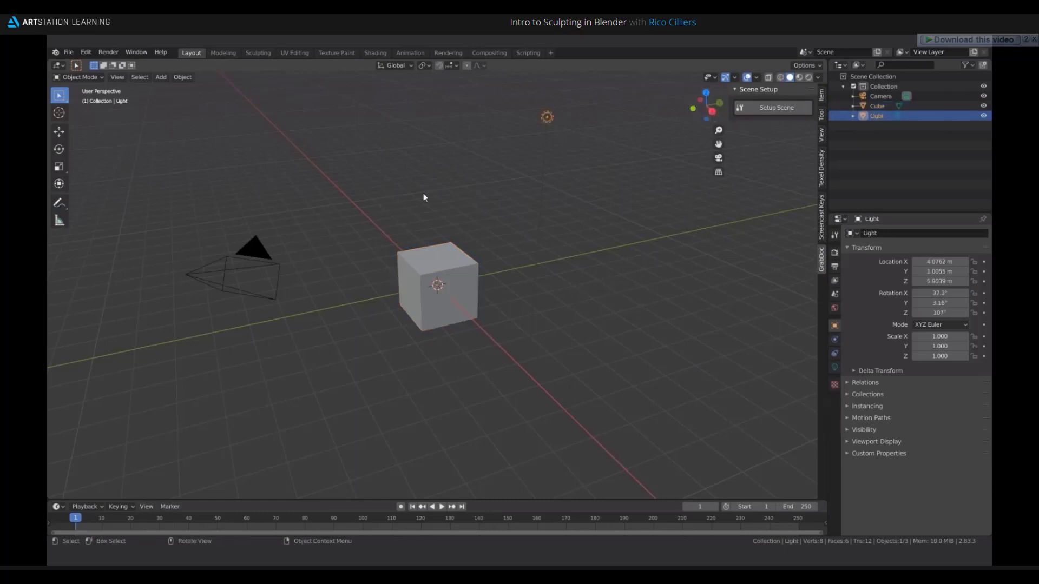
pyautogui.press('Delete')
pyautogui.moveTo(225, 131); pyautogui.dragTo(582, 391)
pyautogui.press('Delete')
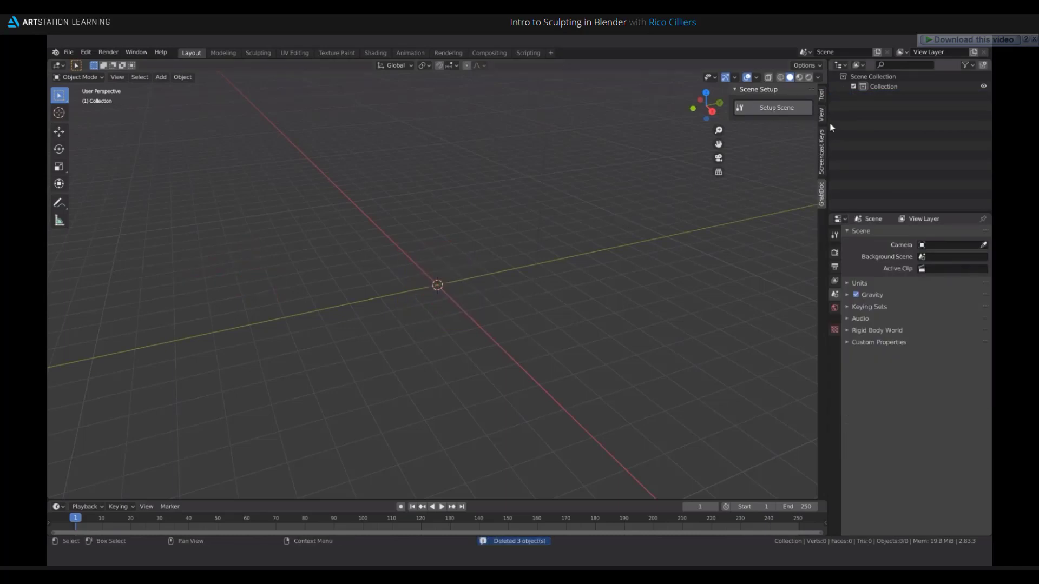
# Run GrabDoc's Setup Scene and check the generated Trim Camera and BG Plane by selecting each one.
pyautogui.click(771, 108)
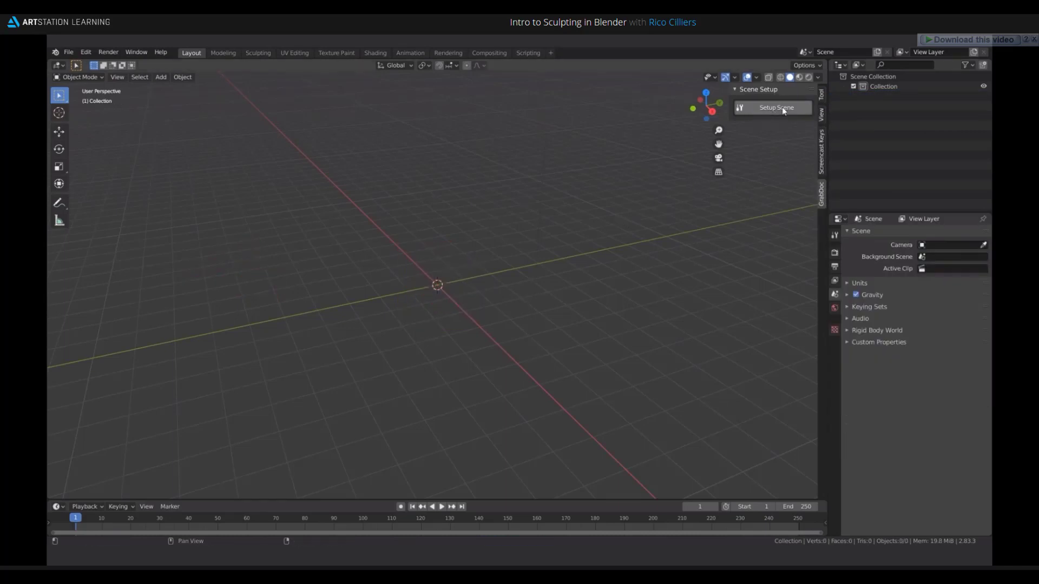
pyautogui.moveTo(482, 235); pyautogui.dragTo(466, 311, button='middle')
pyautogui.scroll(2, 516, 264)
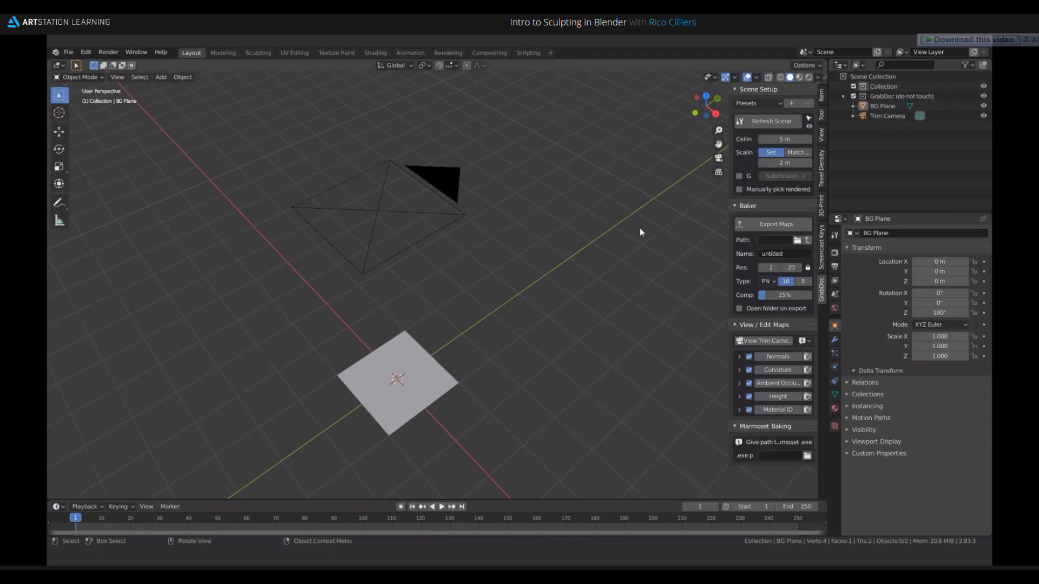
pyautogui.moveTo(439, 331); pyautogui.dragTo(413, 165, button='middle')
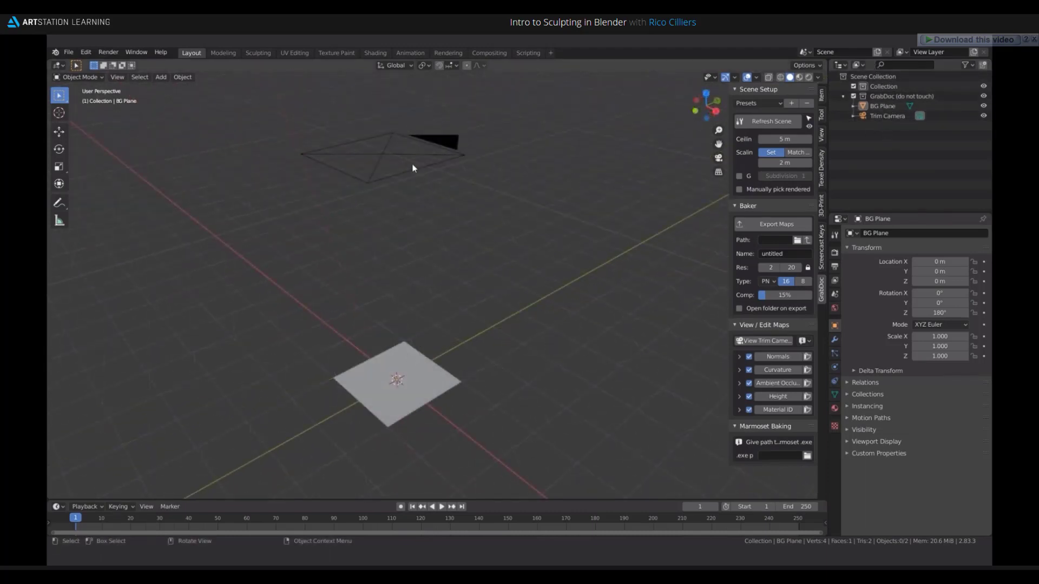
pyautogui.click(385, 153)
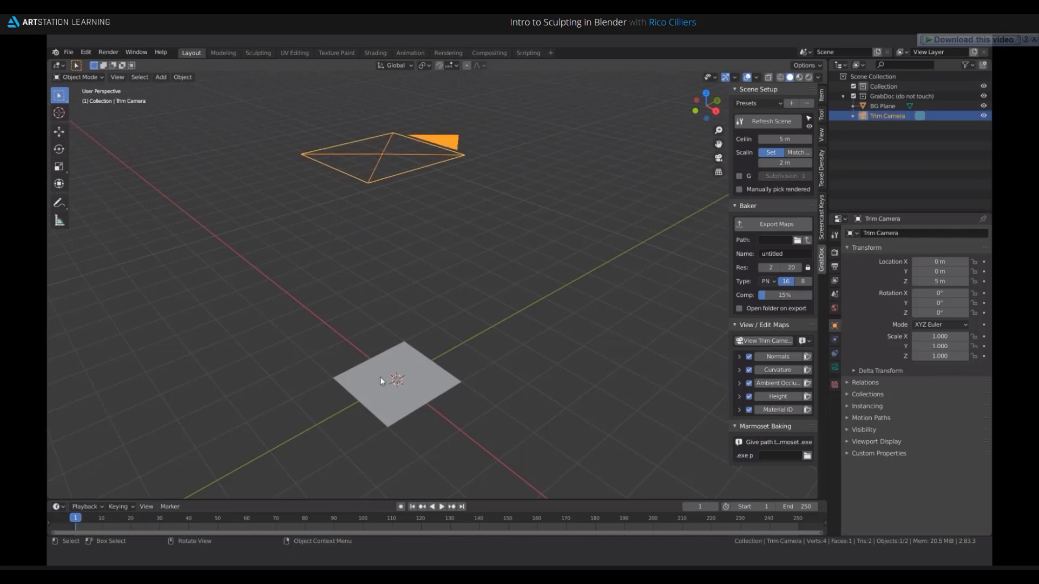
pyautogui.click(390, 418)
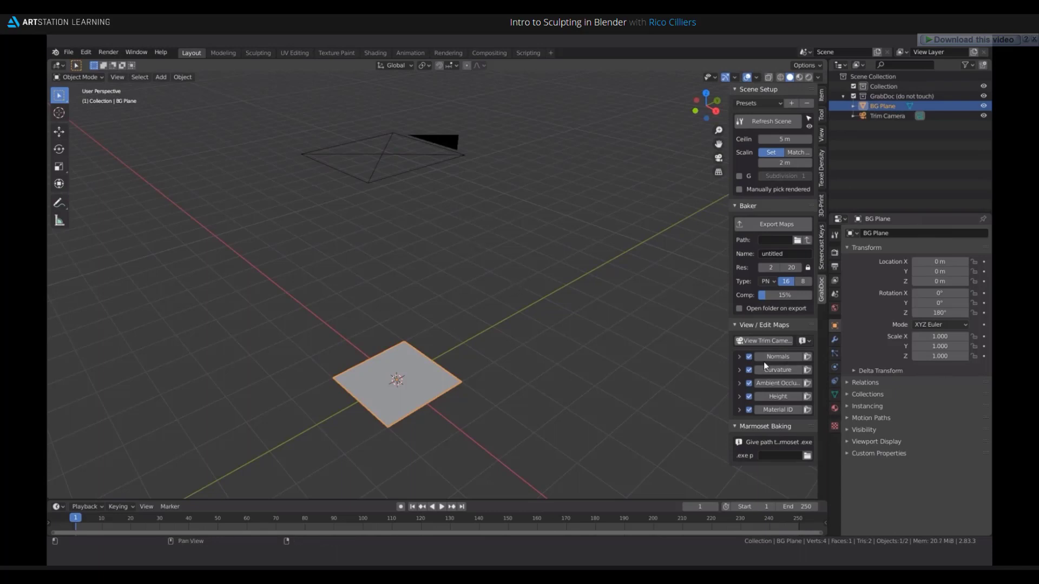
# Widen the GrabDoc settings and disable the Normals, Curvature, Ambient Occlusion and Material ID maps, keeping only Height enabled.
pyautogui.moveTo(729, 352); pyautogui.dragTo(633, 351)
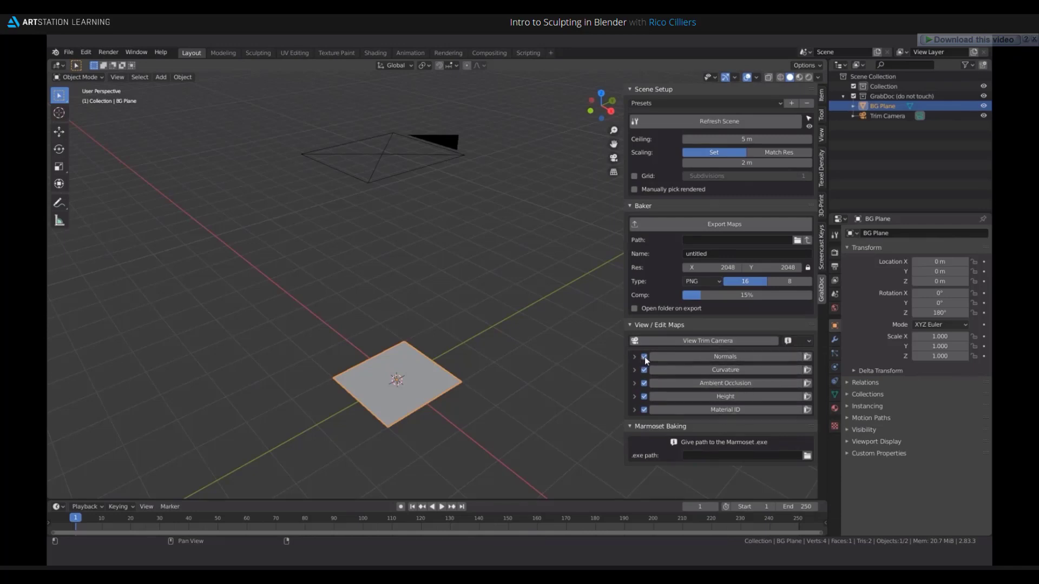
pyautogui.click(645, 396)
pyautogui.click(644, 410)
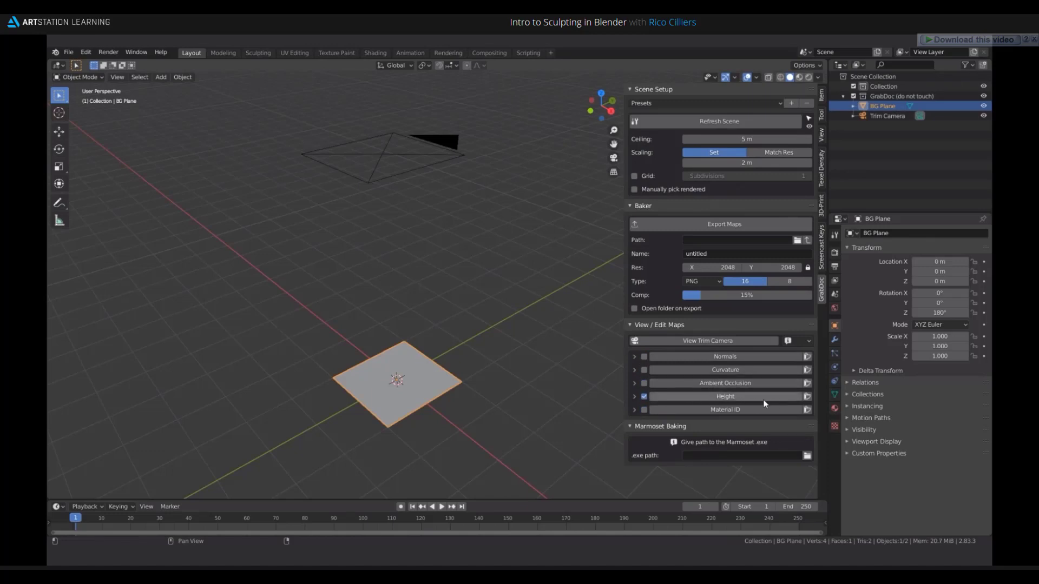
# Preview GrabDoc's Height map of the scene through the Trim Camera and leave the preview.
pyautogui.click(725, 396)
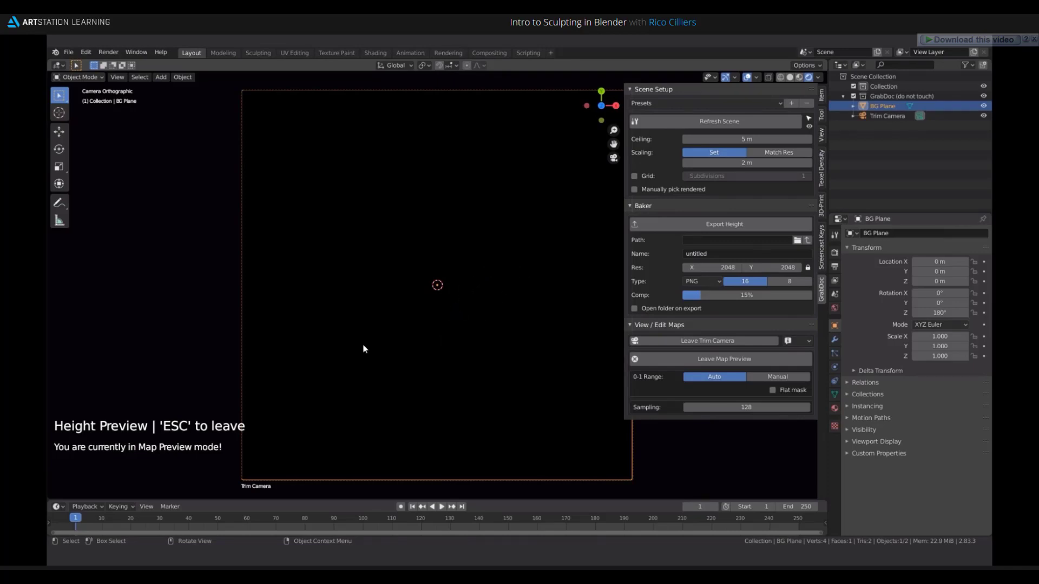
pyautogui.press('Escape')
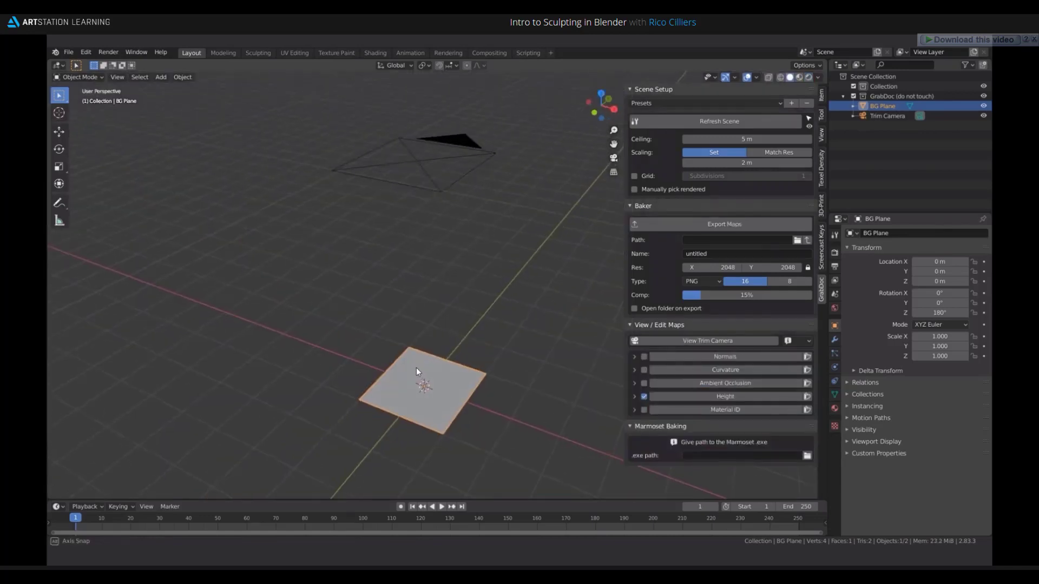
# Duplicate the BG Plane and move the copy about 0.11 m up along the Z axis.
pyautogui.moveTo(417, 368); pyautogui.dragTo(408, 332, button='middle')
pyautogui.scroll(3, 408, 332)
pyautogui.hotkey('shift', 'd')
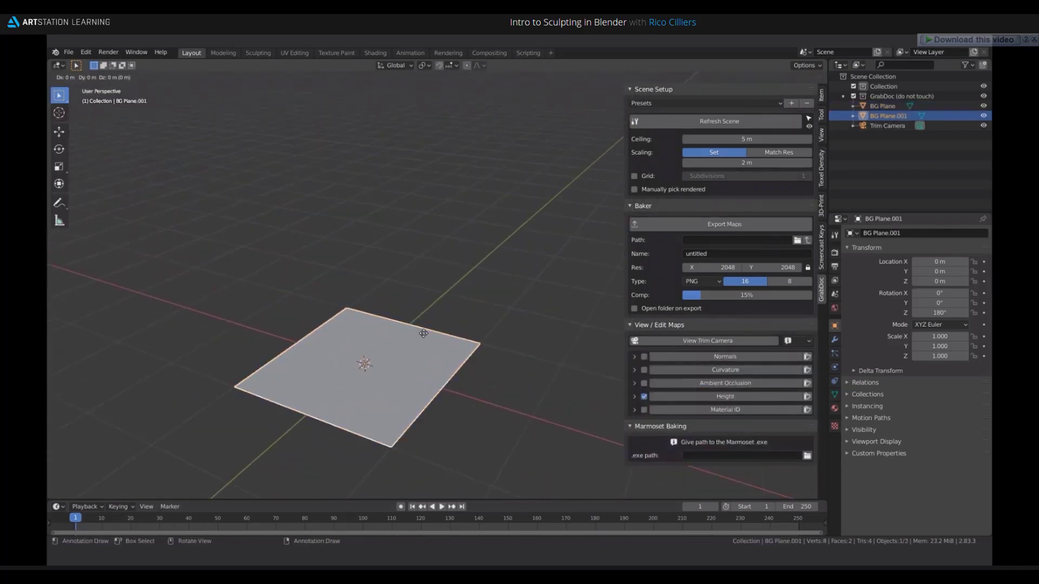
pyautogui.press('z')
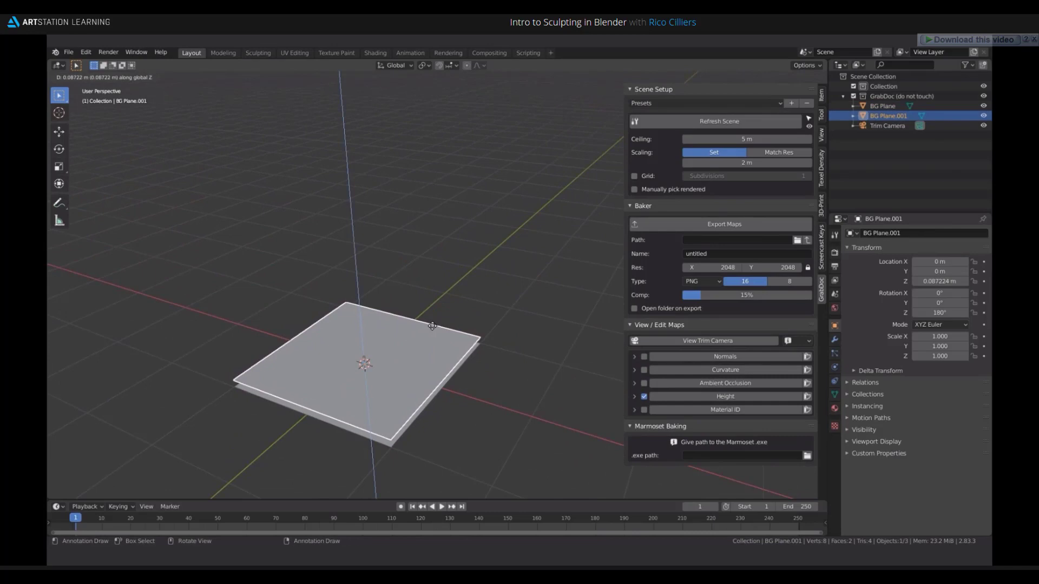
pyautogui.click(433, 324)
pyautogui.keyDown('shift'); pyautogui.moveTo(378, 395); pyautogui.dragTo(449, 269, button='middle'); pyautogui.keyUp('shift')
pyautogui.scroll(1, 406, 335)
pyautogui.scroll(1, 449, 269)
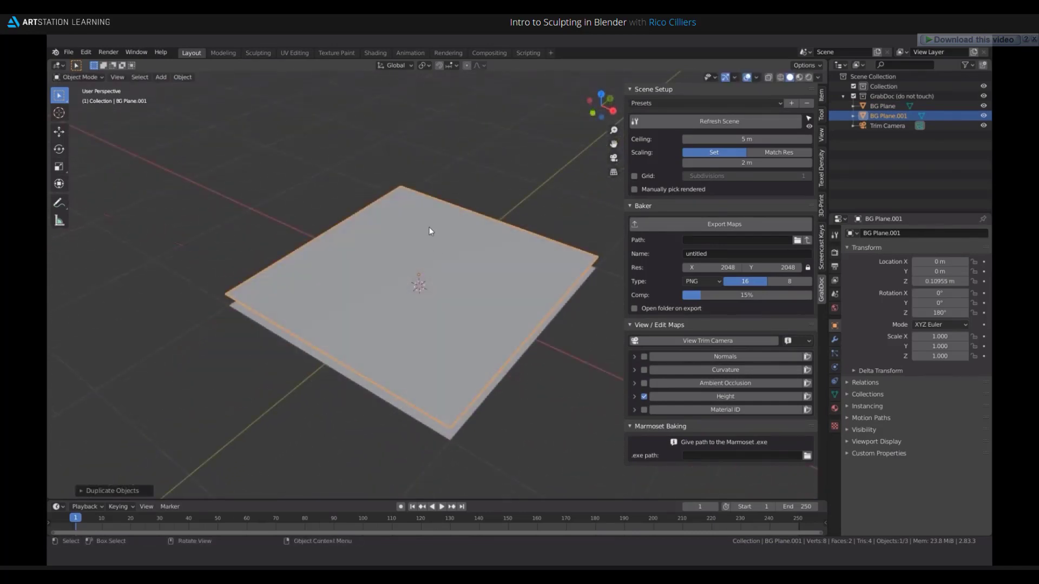
pyautogui.moveTo(430, 227); pyautogui.dragTo(417, 259, button='middle')
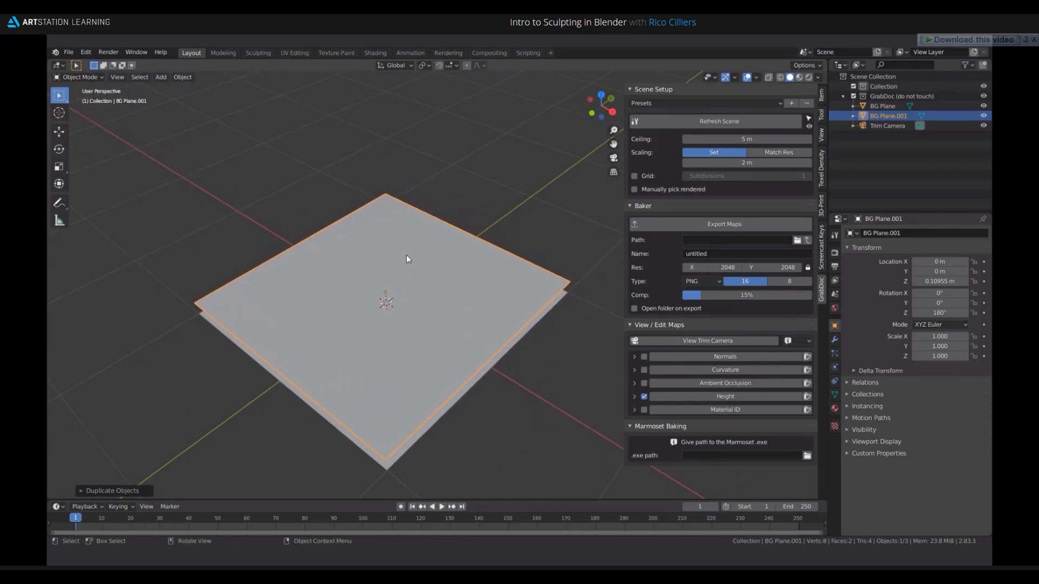
# Enter Edit Mode on the duplicated plane and subdivide its whole mesh several times in a row.
pyautogui.hotkey('ctrl', 'Tab')
pyautogui.click(474, 263)
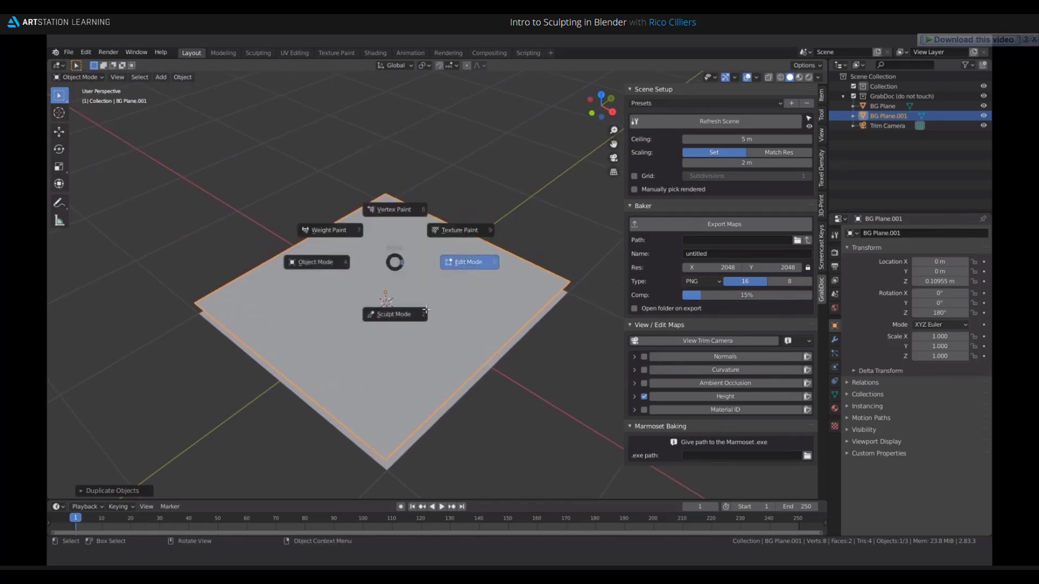
pyautogui.rightClick(321, 270)
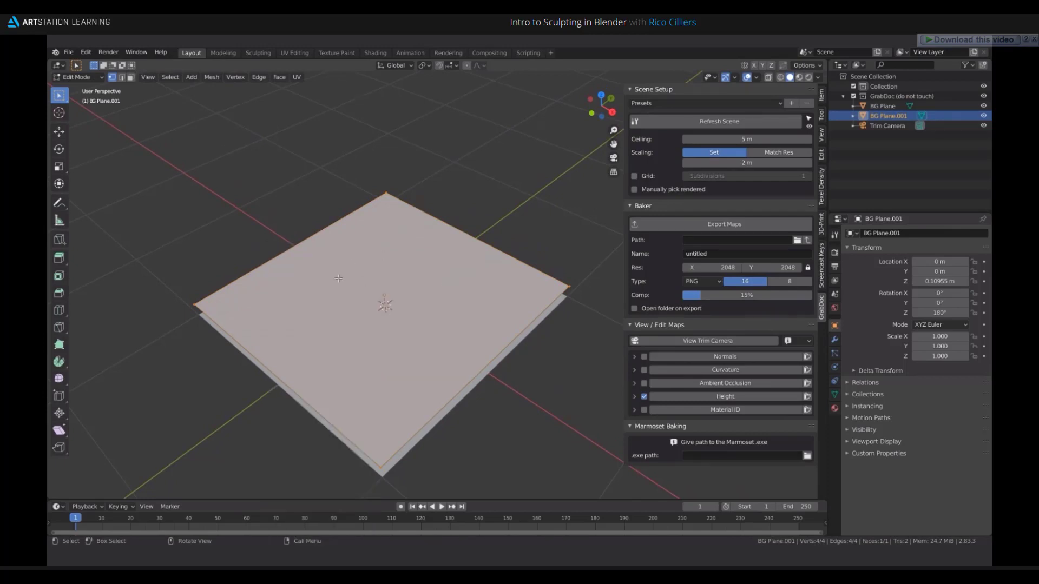
pyautogui.rightClick(325, 271)
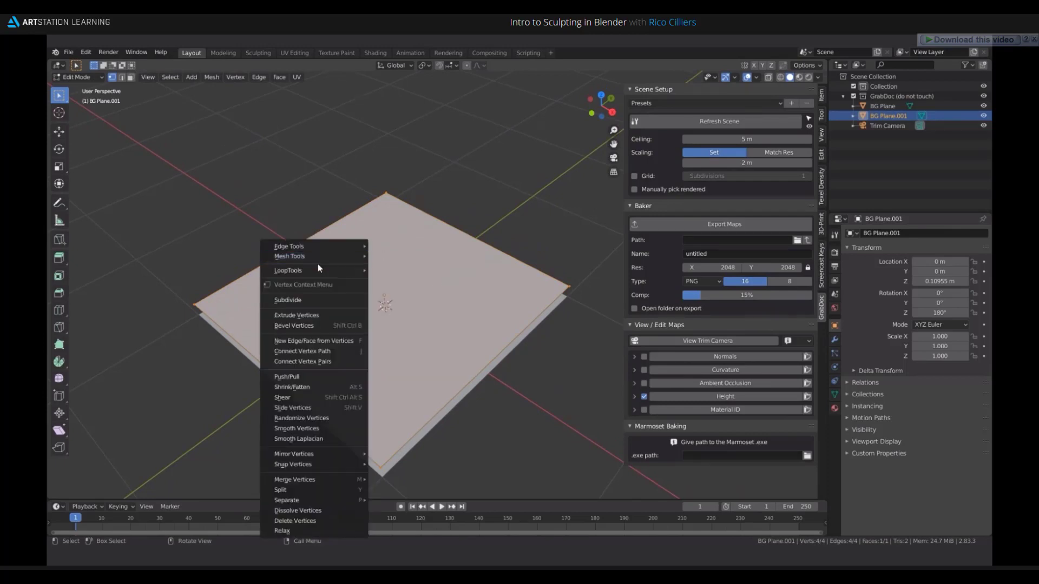
pyautogui.click(297, 300)
pyautogui.rightClick(325, 302)
pyautogui.click(325, 302)
pyautogui.rightClick(304, 302)
pyautogui.click(304, 301)
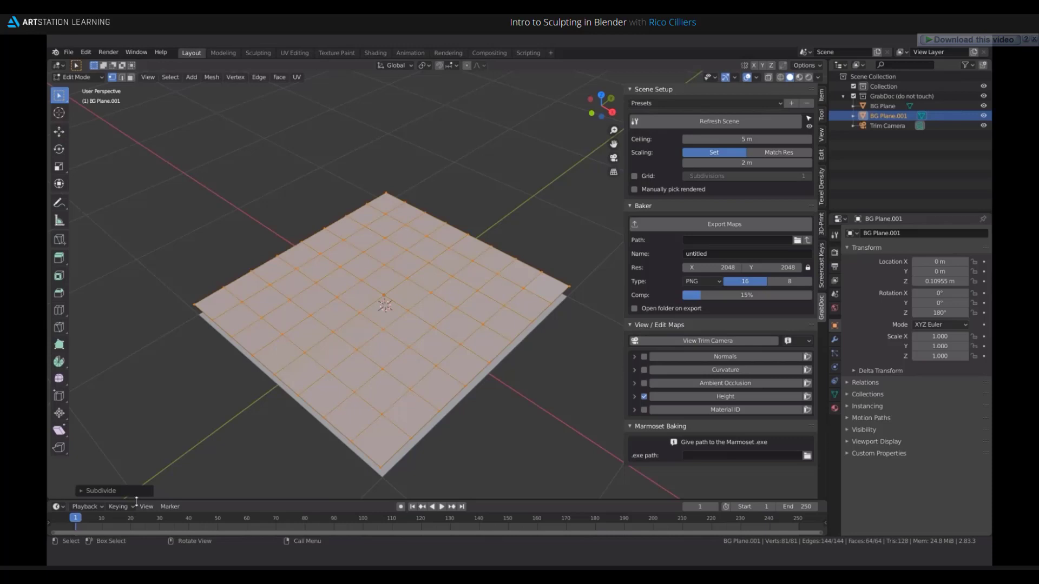
# Set the last subdivision's number of cuts to 25 and return to Object Mode.
pyautogui.click(81, 491)
pyautogui.click(205, 427)
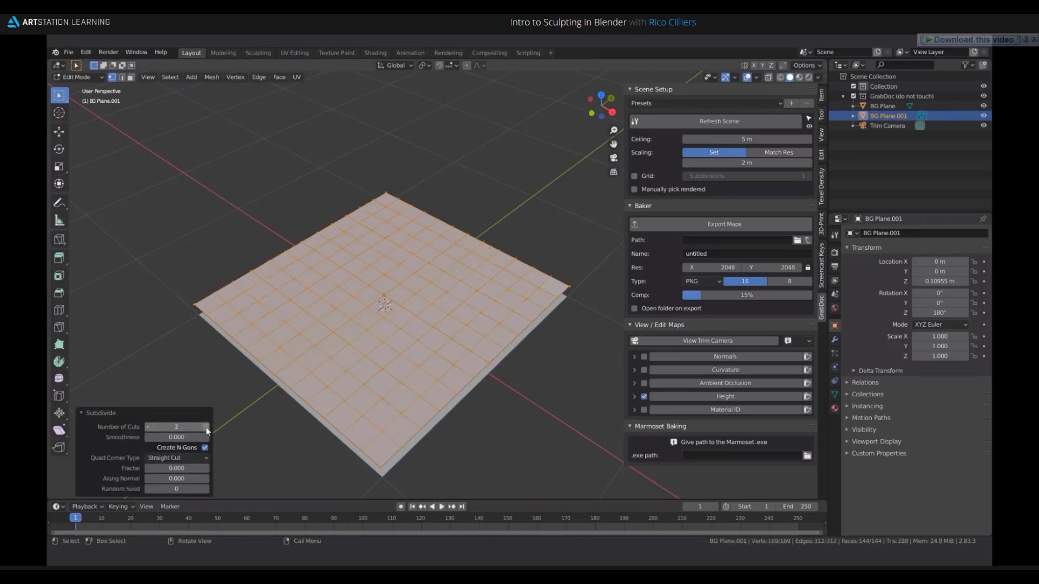
pyautogui.click(206, 428)
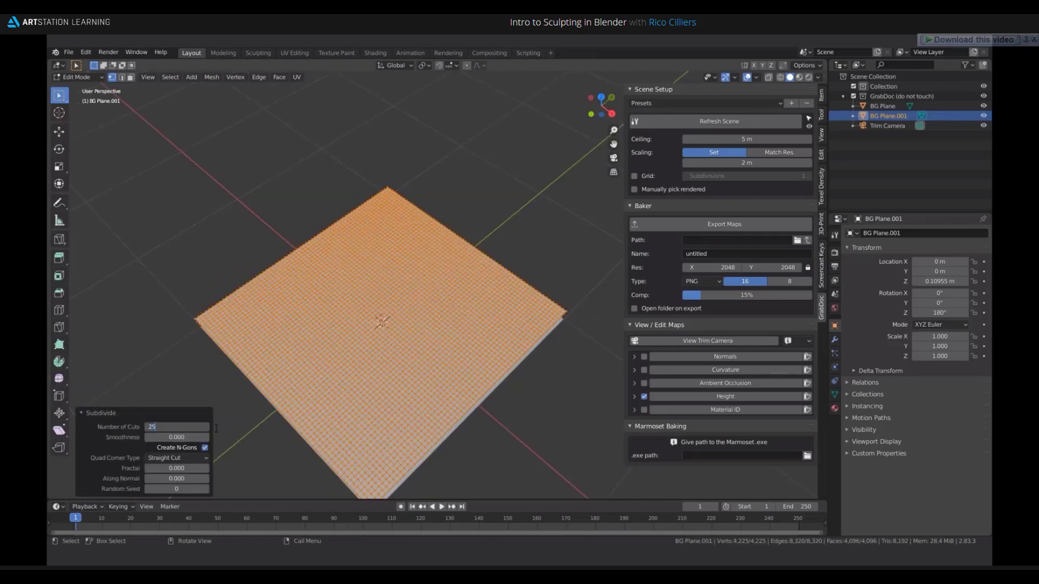
pyautogui.press('Return')
pyautogui.press('Tab')
# Turn on the wireframe overlay and examine the density of the subdivided plane's mesh.
pyautogui.scroll(4, 342, 350)
pyautogui.scroll(-2, 342, 349)
pyautogui.press('q')
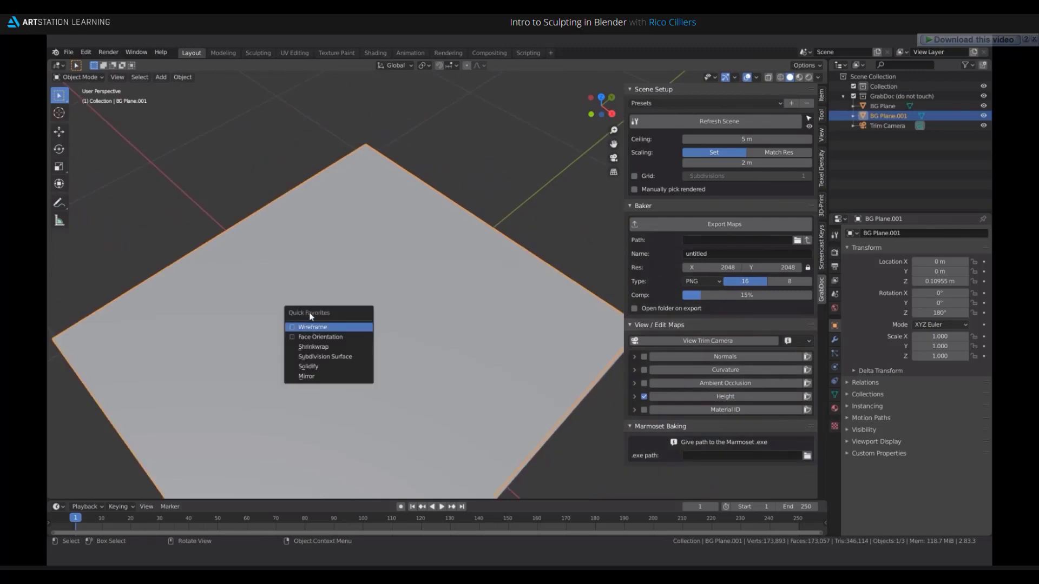
pyautogui.click(756, 78)
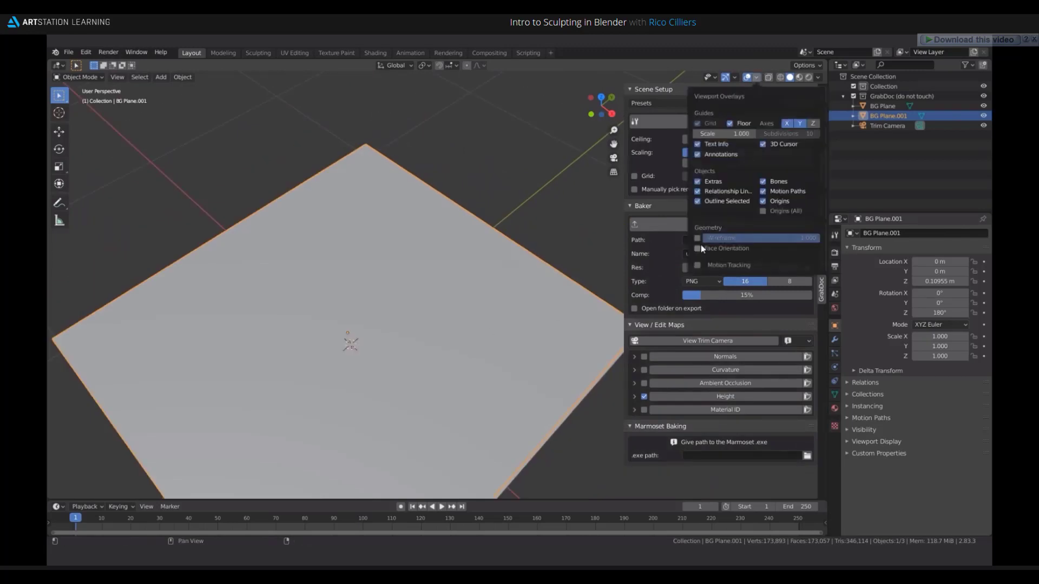
pyautogui.press('q')
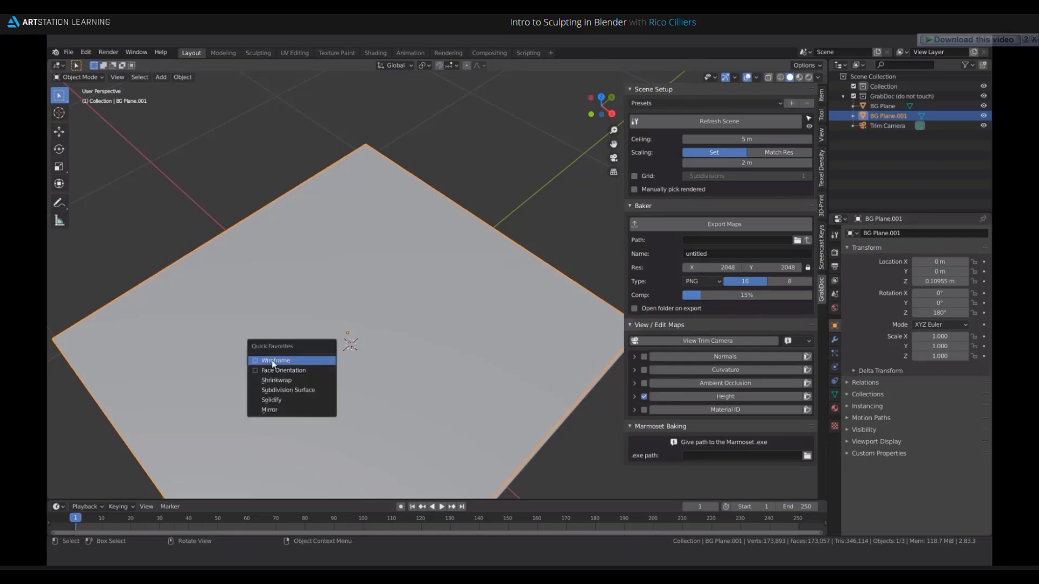
pyautogui.click(272, 361)
pyautogui.scroll(6, 357, 319)
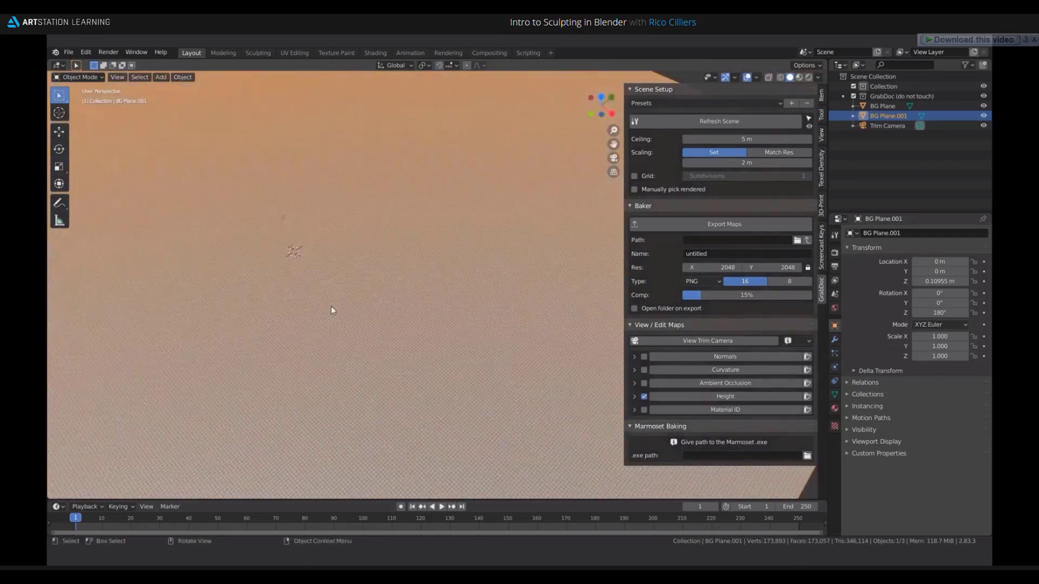
pyautogui.scroll(-6, 346, 312)
pyautogui.moveTo(362, 256); pyautogui.dragTo(376, 289, button='middle')
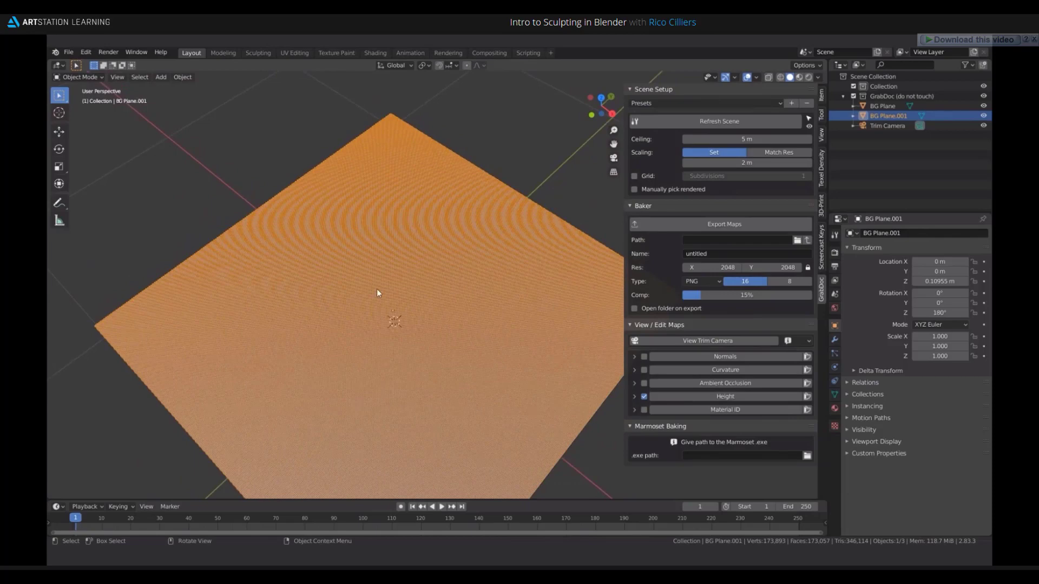
# Hide the GrabDoc sidebar and switch the duplicated plane to Sculpt Mode.
pyautogui.press('n')
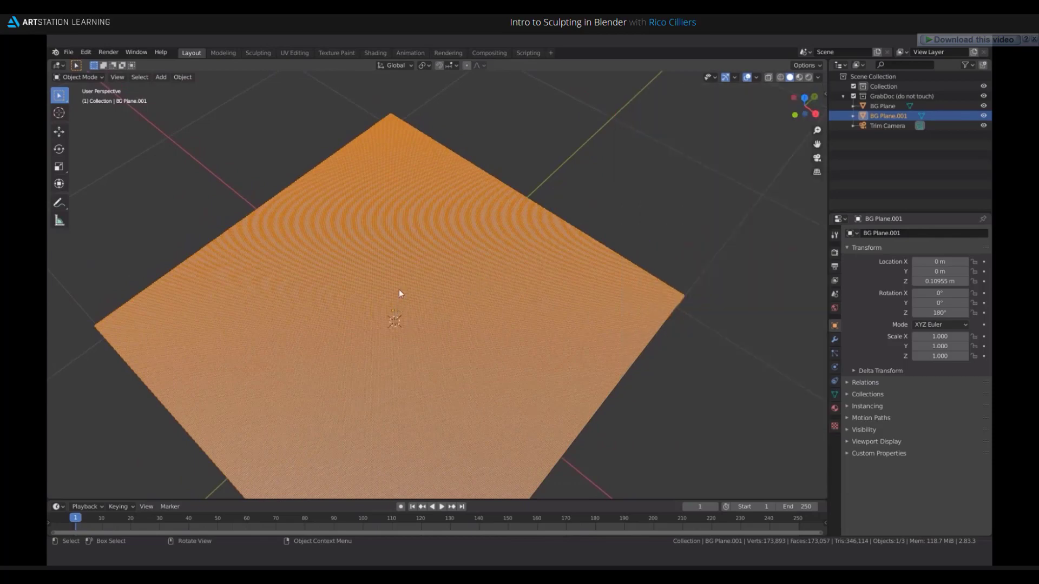
pyautogui.hotkey('ctrl', 'Tab')
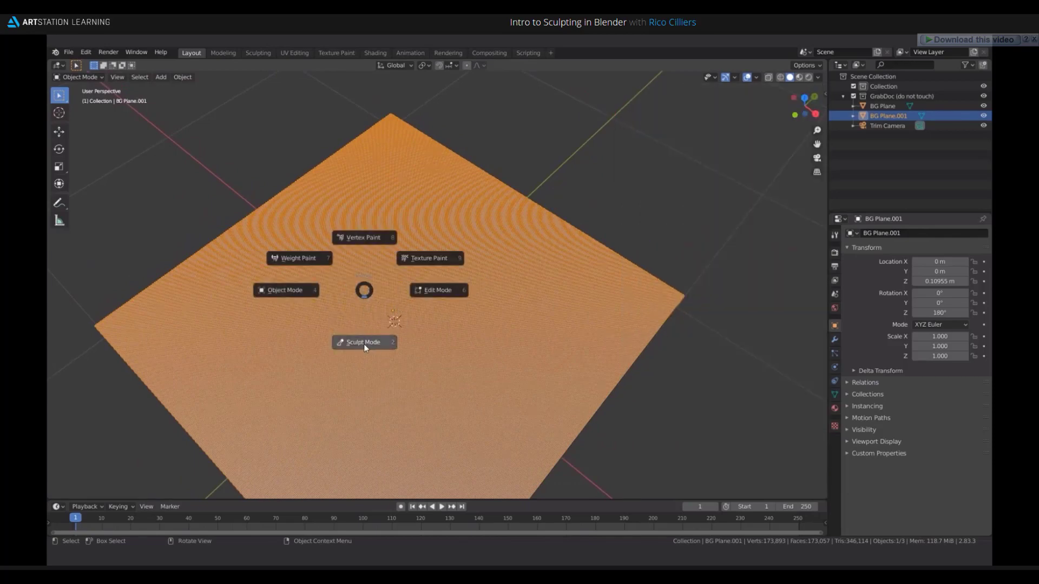
pyautogui.click(363, 343)
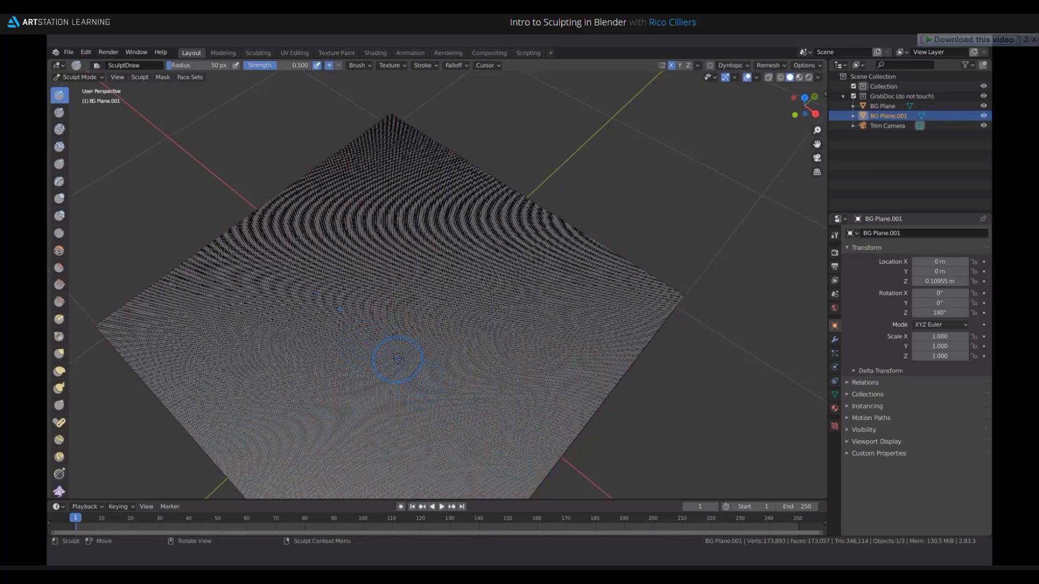
# Turn off the wireframe overlay on the plane.
pyautogui.press('q')
pyautogui.click(399, 323)
pyautogui.press('q')
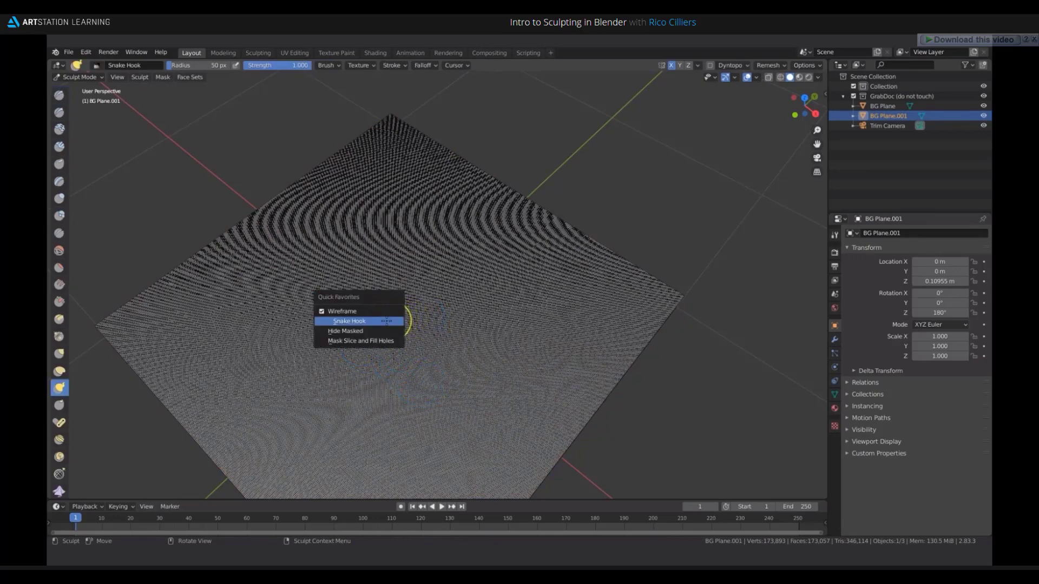
pyautogui.click(377, 312)
# Choose the Draw Sharp brush, turn off X-axis mirroring and set the brush radius to 20 px.
pyautogui.click(59, 113)
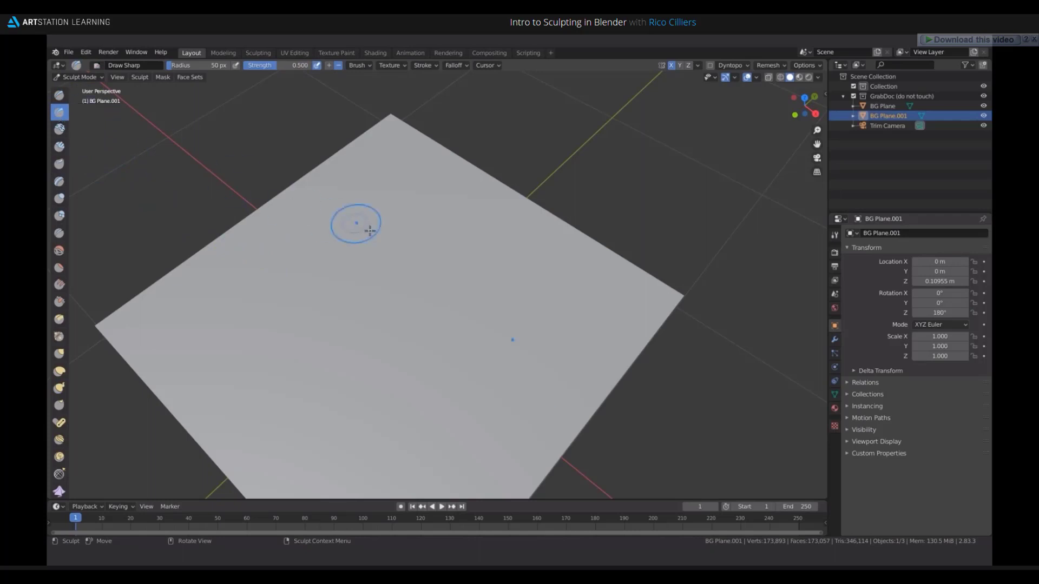
pyautogui.moveTo(387, 232); pyautogui.dragTo(387, 248, button='middle')
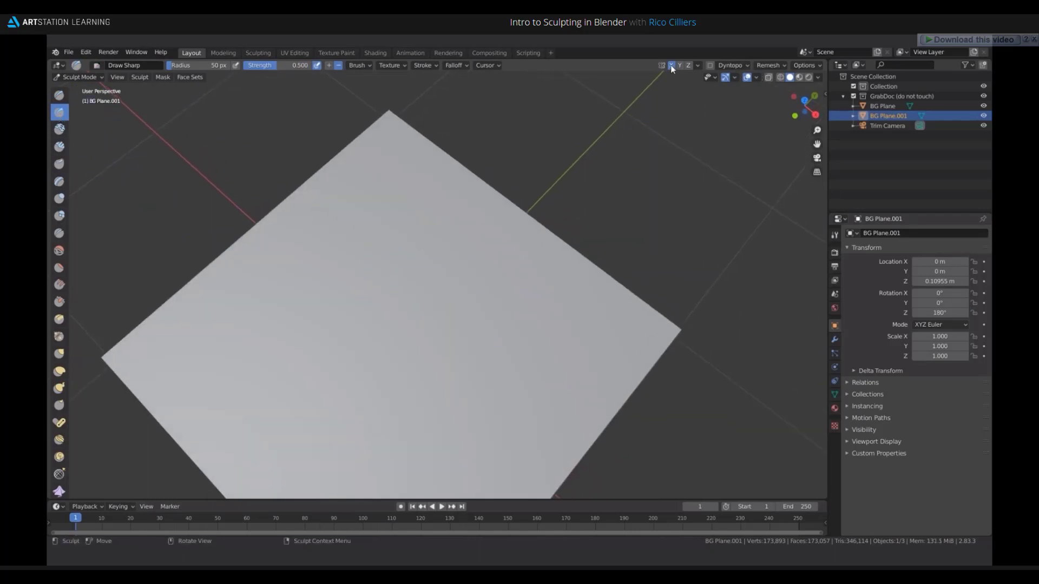
pyautogui.moveTo(441, 244); pyautogui.dragTo(385, 290, button='middle')
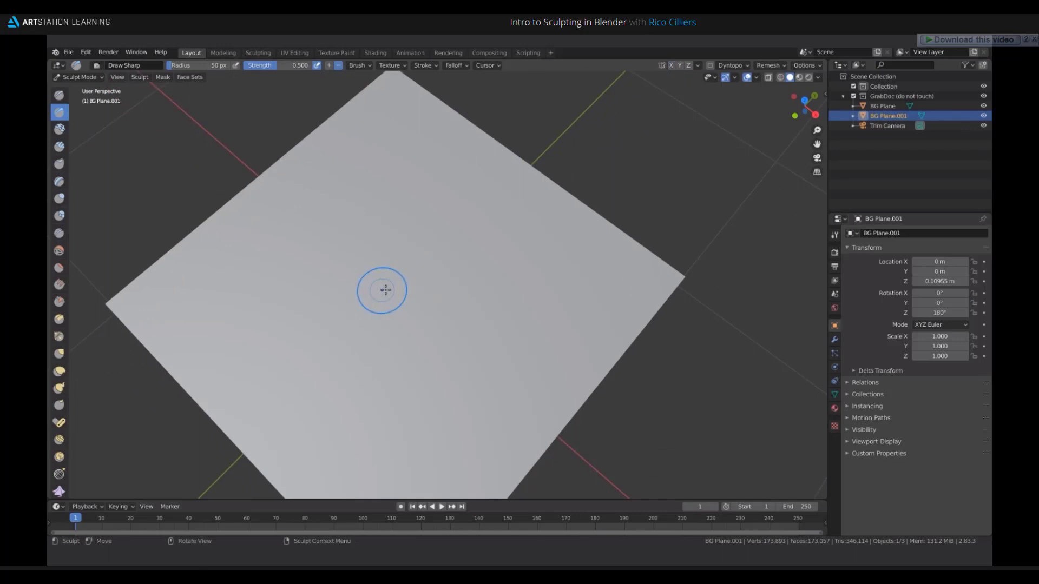
pyautogui.press('f')
pyautogui.click(397, 287)
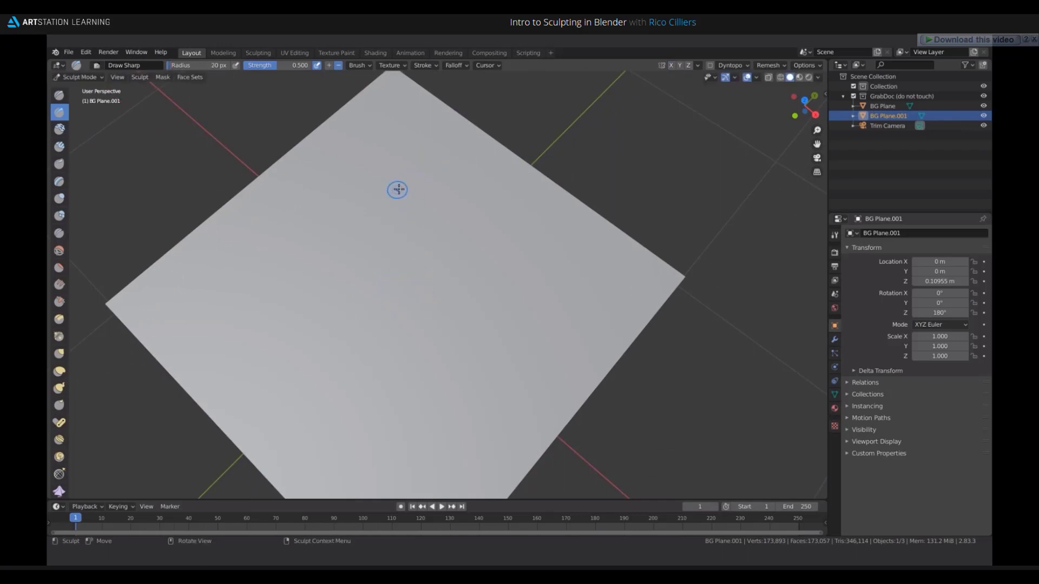
pyautogui.keyDown('ctrl'); pyautogui.moveTo(398, 189); pyautogui.dragTo(406, 206, button='middle'); pyautogui.keyUp('ctrl')
pyautogui.keyDown('shift'); pyautogui.moveTo(401, 243); pyautogui.dragTo(406, 195, button='middle'); pyautogui.keyUp('shift')
# Try carving a thin jagged crack down the plane with a 15 px brush radius and undo the stroke.
pyautogui.press('f')
pyautogui.click(414, 137)
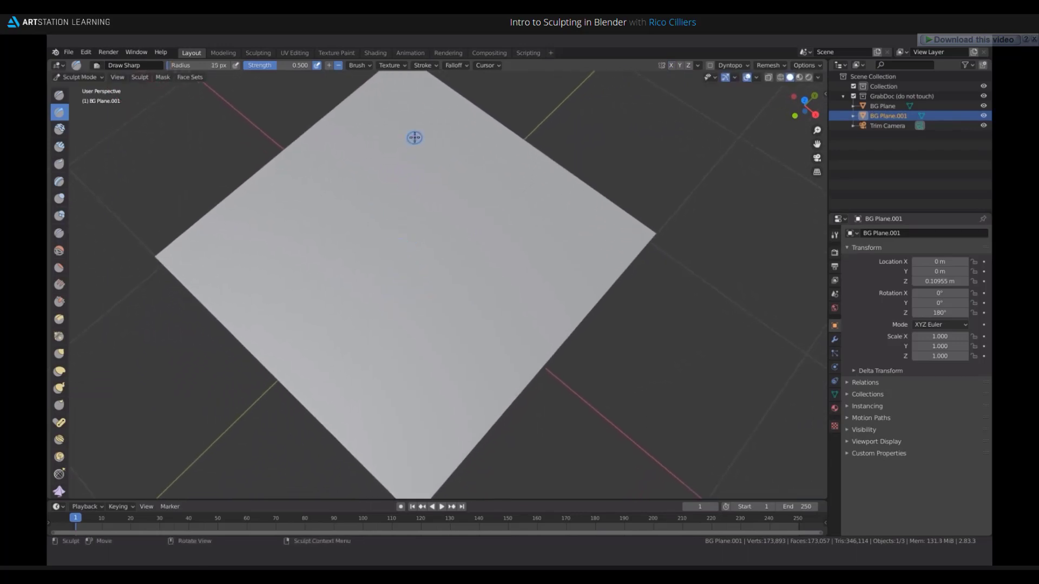
pyautogui.moveTo(415, 137); pyautogui.dragTo(417, 136)
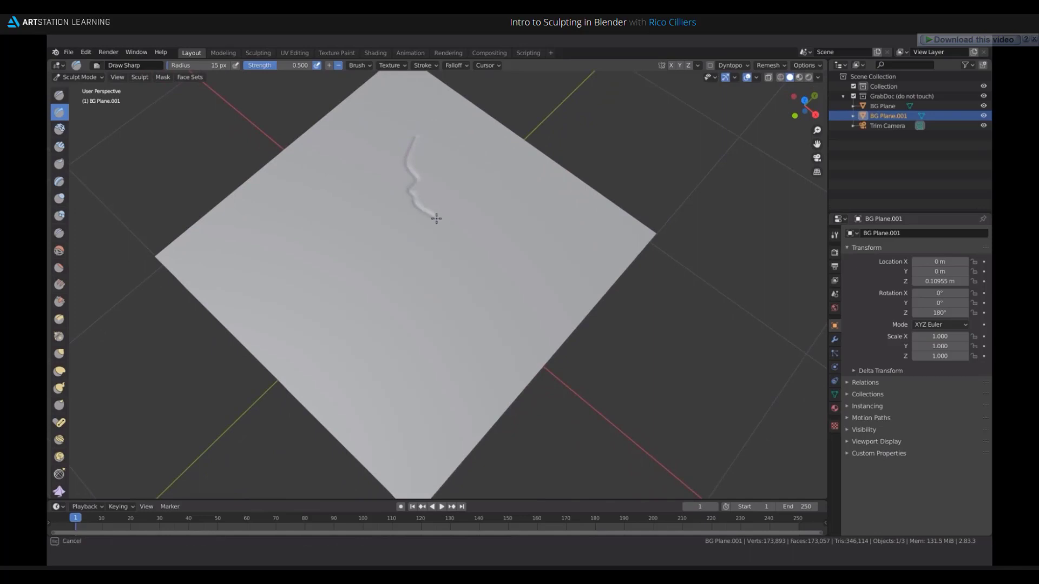
pyautogui.moveTo(408, 284); pyautogui.dragTo(399, 403)
pyautogui.hotkey('ctrl', 'z')
# Set the Draw Sharp radius to 24 px and carve a long, slightly wavy crack down the middle of the plane.
pyautogui.press('f')
pyautogui.click(417, 190)
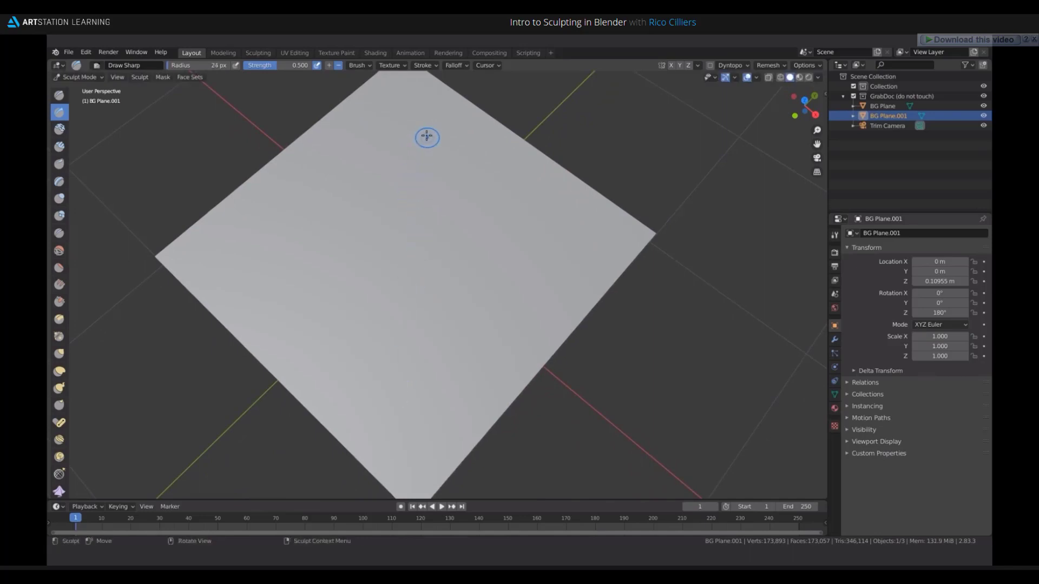
pyautogui.moveTo(426, 133); pyautogui.dragTo(422, 156)
pyautogui.moveTo(425, 193); pyautogui.dragTo(426, 244)
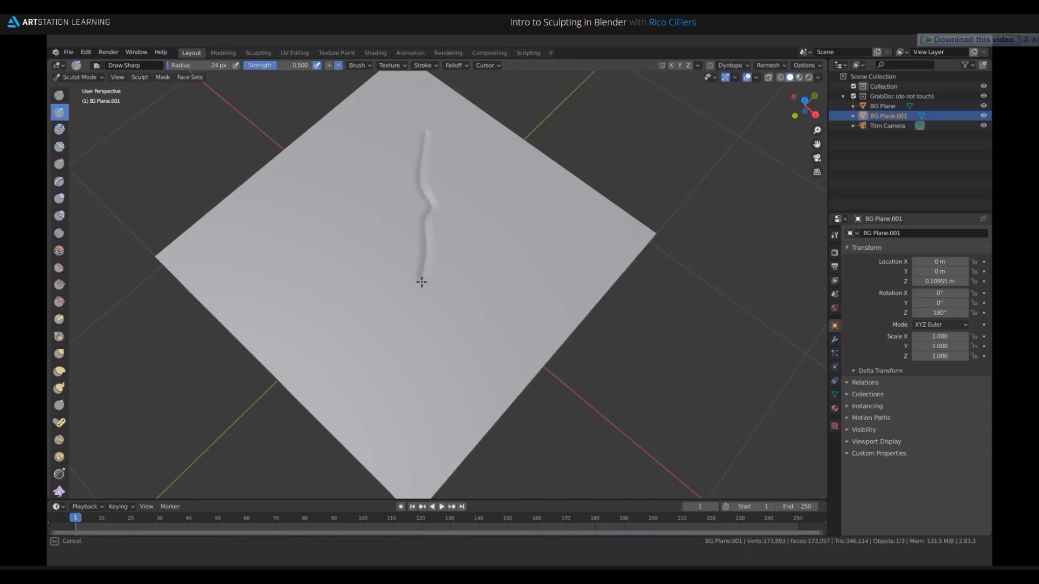
pyautogui.moveTo(421, 282); pyautogui.dragTo(413, 359)
pyautogui.moveTo(415, 308); pyautogui.dragTo(406, 402)
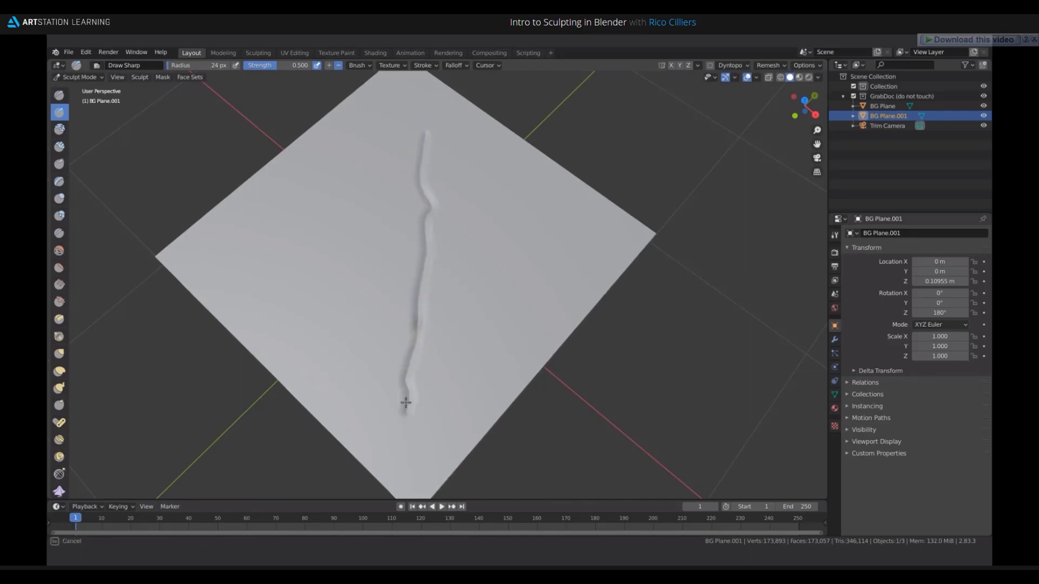
# Set the brush radius to 19 px, carve a short side branch from the main crack's bend and extend the crack's upper end.
pyautogui.moveTo(430, 207)
pyautogui.mouseDown()
pyautogui.moveTo(444, 269)
pyautogui.moveTo(430, 200)
pyautogui.mouseUp()
pyautogui.press('f')
pyautogui.click(437, 216)
pyautogui.keyDown('shift'); pyautogui.moveTo(428, 149); pyautogui.dragTo(433, 243, button='middle'); pyautogui.keyUp('shift')
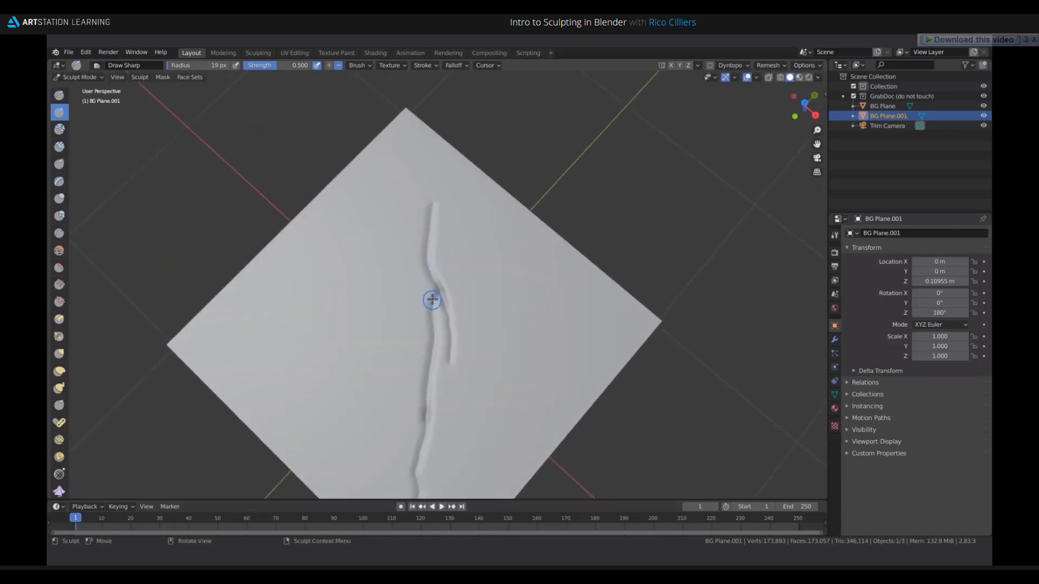
pyautogui.moveTo(438, 290)
pyautogui.mouseDown()
pyautogui.moveTo(426, 264)
pyautogui.moveTo(429, 182)
pyautogui.mouseUp()
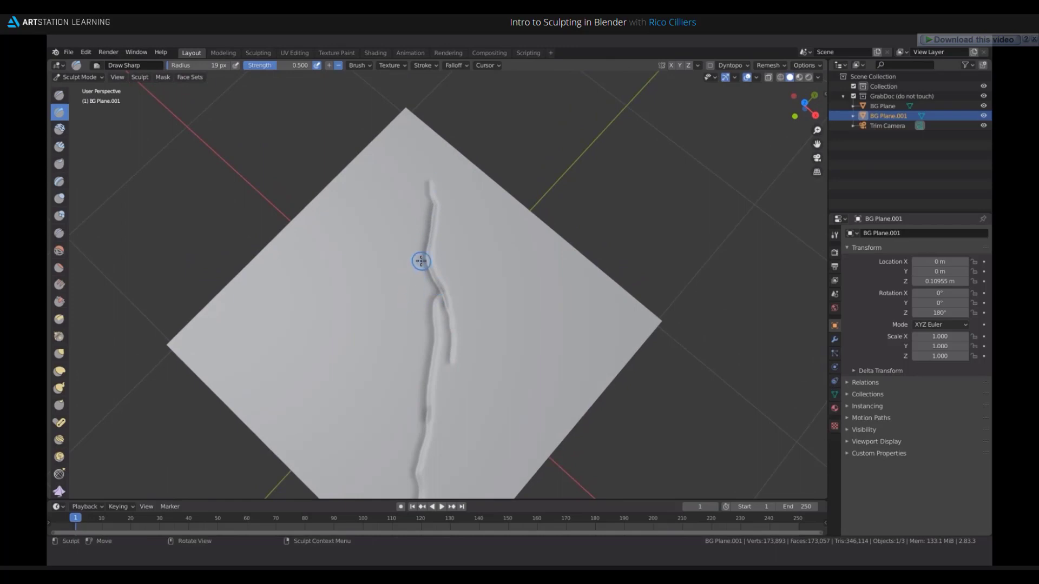
# Carve a diagonal branch outward from the main crack's lower half and lengthen the short side branch near the bend.
pyautogui.moveTo(401, 383); pyautogui.dragTo(406, 368, button='middle')
pyautogui.moveTo(436, 301); pyautogui.dragTo(448, 262, button='middle')
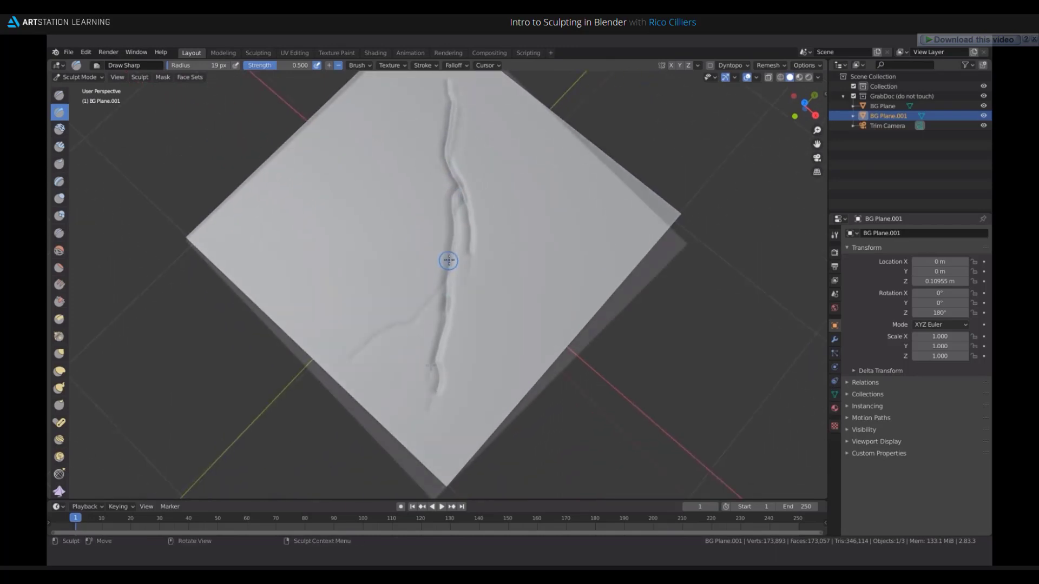
pyautogui.moveTo(443, 271); pyautogui.dragTo(348, 354)
pyautogui.moveTo(448, 320); pyautogui.dragTo(438, 294, button='middle')
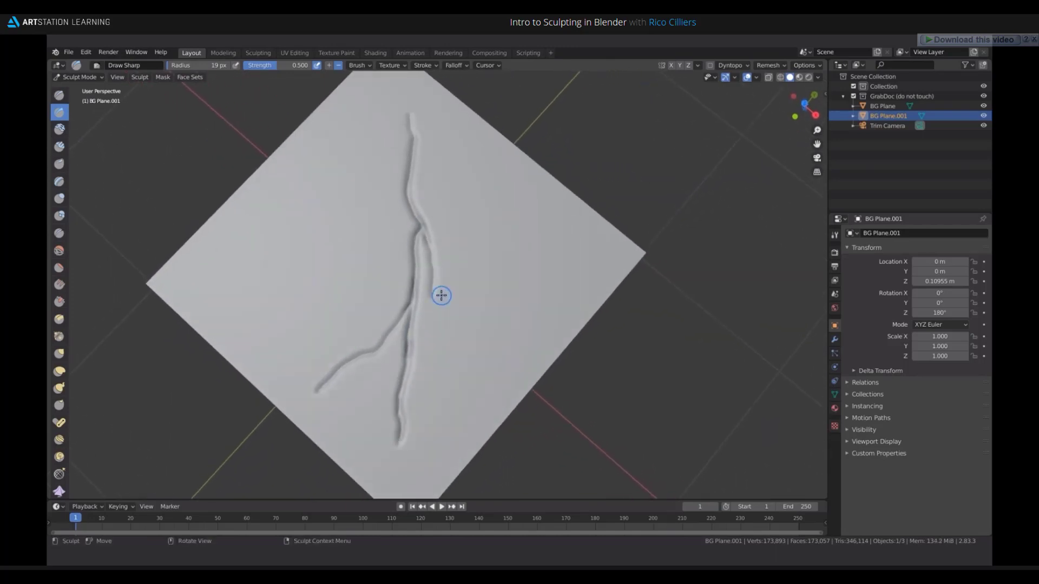
pyautogui.moveTo(433, 287); pyautogui.dragTo(436, 292)
pyautogui.moveTo(430, 241); pyautogui.dragTo(439, 227)
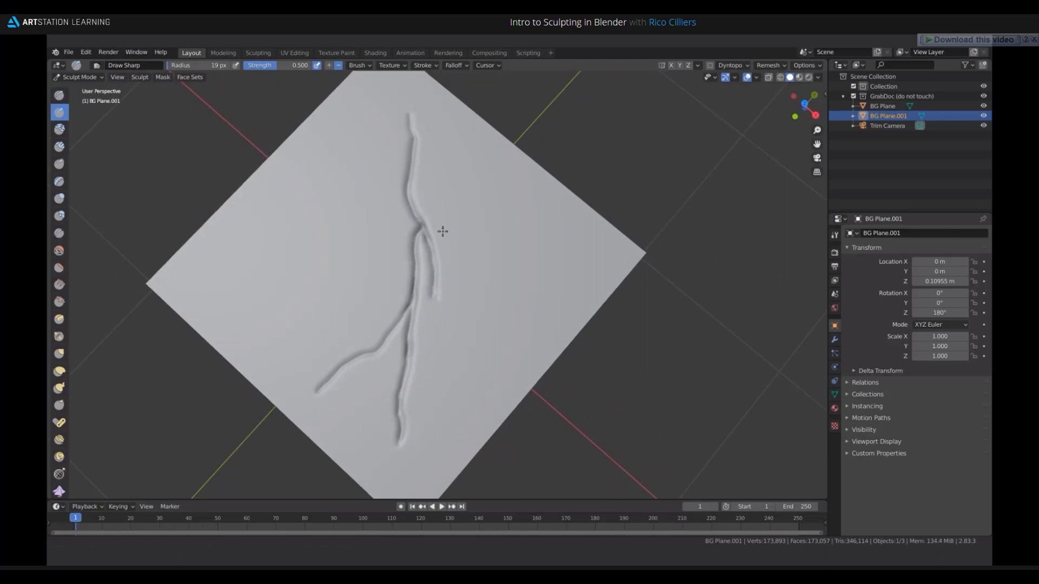
# Switch to the Scrape brush with Original Normal enabled, Normal Radius at 0.300 and Hardness at 0.747.
pyautogui.moveTo(439, 228)
pyautogui.mouseDown(button='middle')
pyautogui.moveTo(446, 283)
pyautogui.moveTo(364, 306)
pyautogui.mouseUp(button='middle')
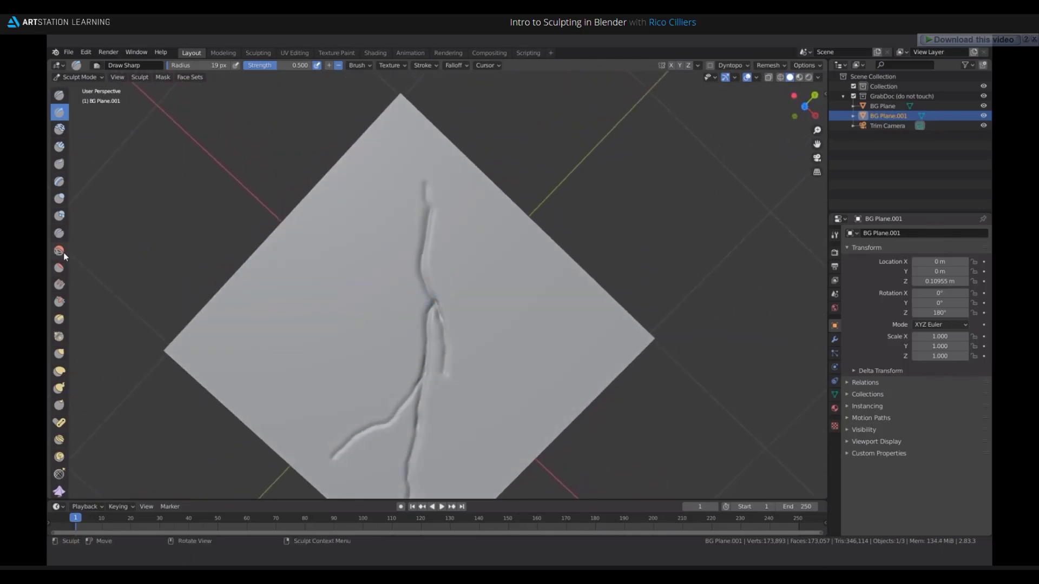
pyautogui.click(60, 301)
pyautogui.press('n')
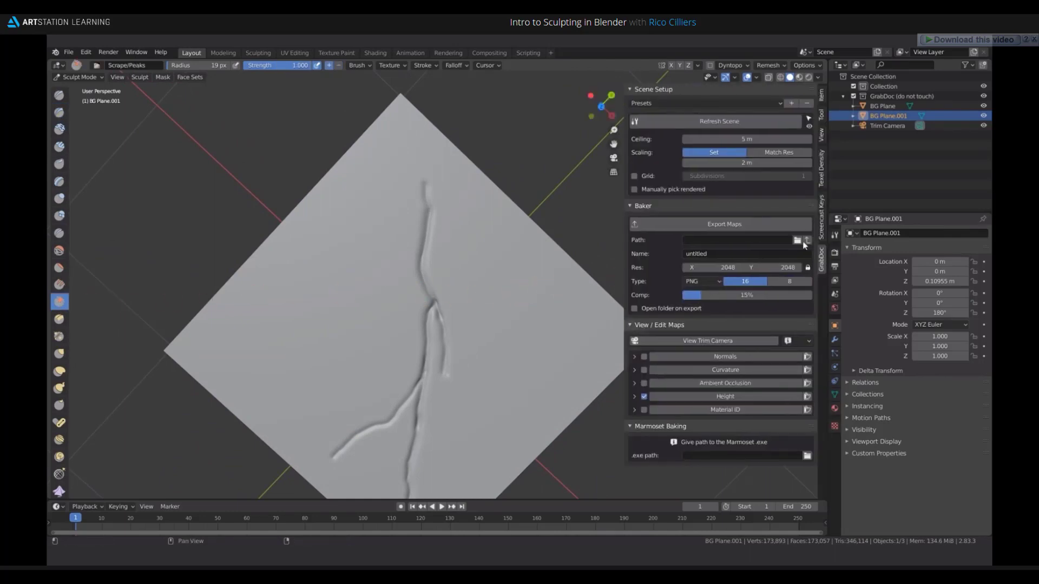
pyautogui.click(820, 115)
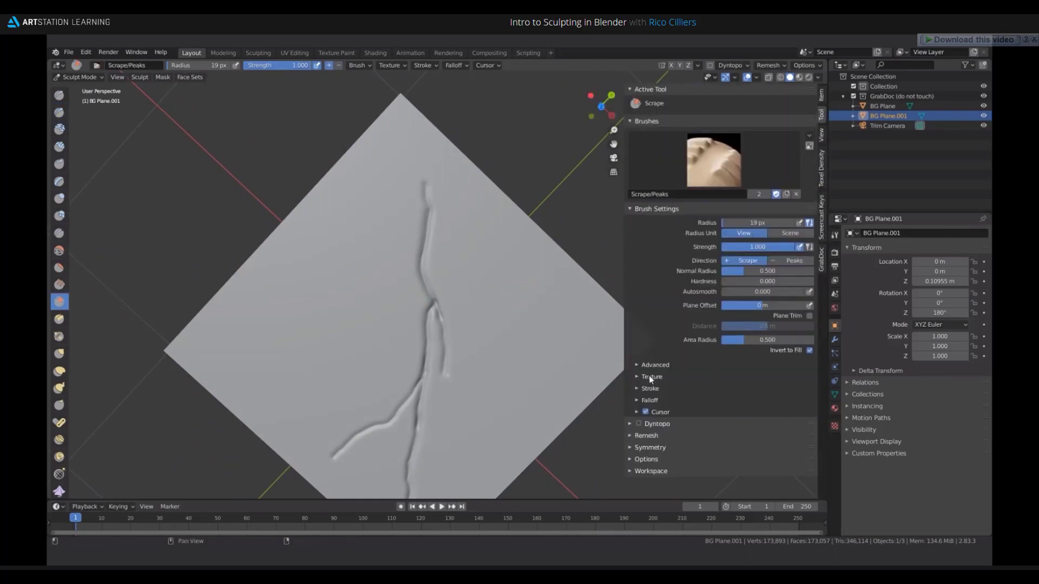
pyautogui.click(637, 366)
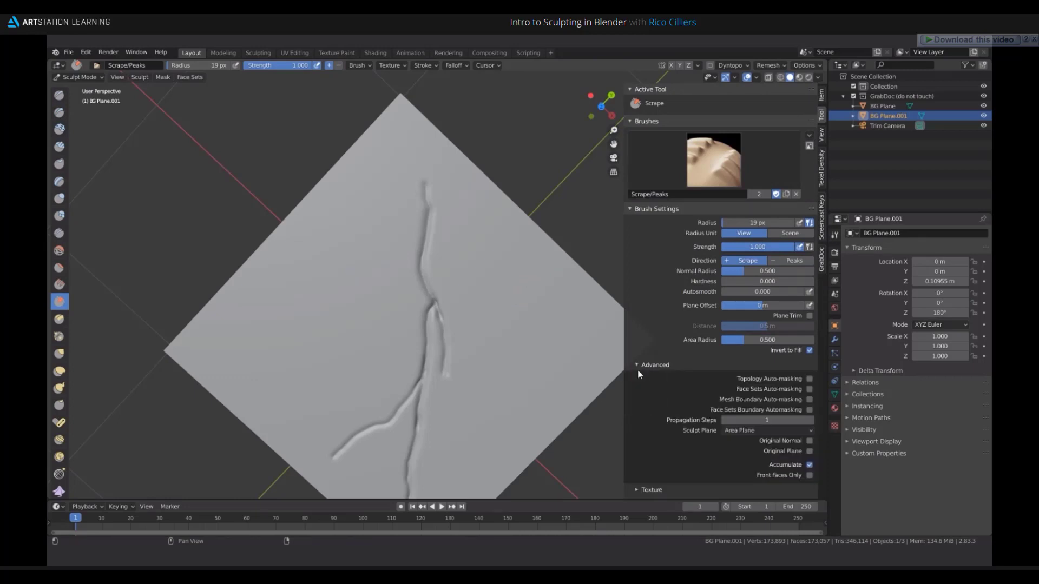
pyautogui.scroll(-4, 808, 343)
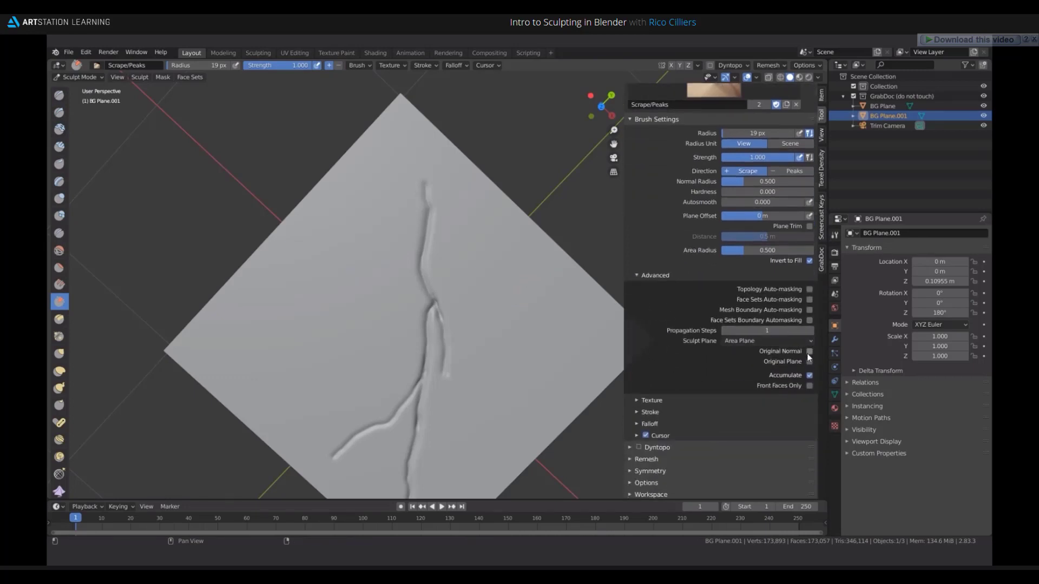
pyautogui.click(809, 351)
pyautogui.scroll(4, 755, 397)
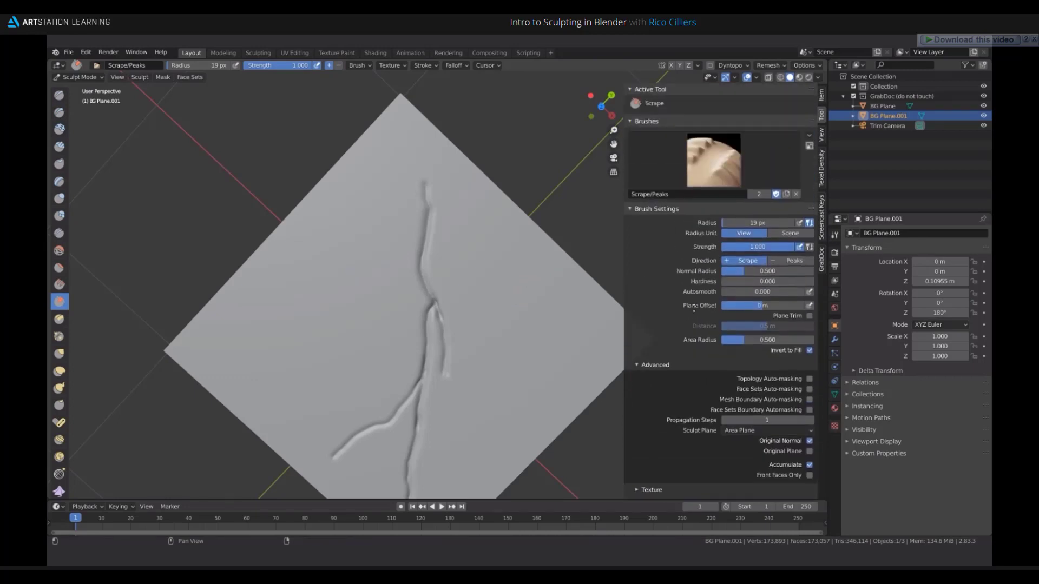
pyautogui.moveTo(748, 273)
pyautogui.mouseDown()
pyautogui.moveTo(729, 274)
pyautogui.moveTo(805, 294)
pyautogui.mouseUp()
pyautogui.scroll(6, 440, 326)
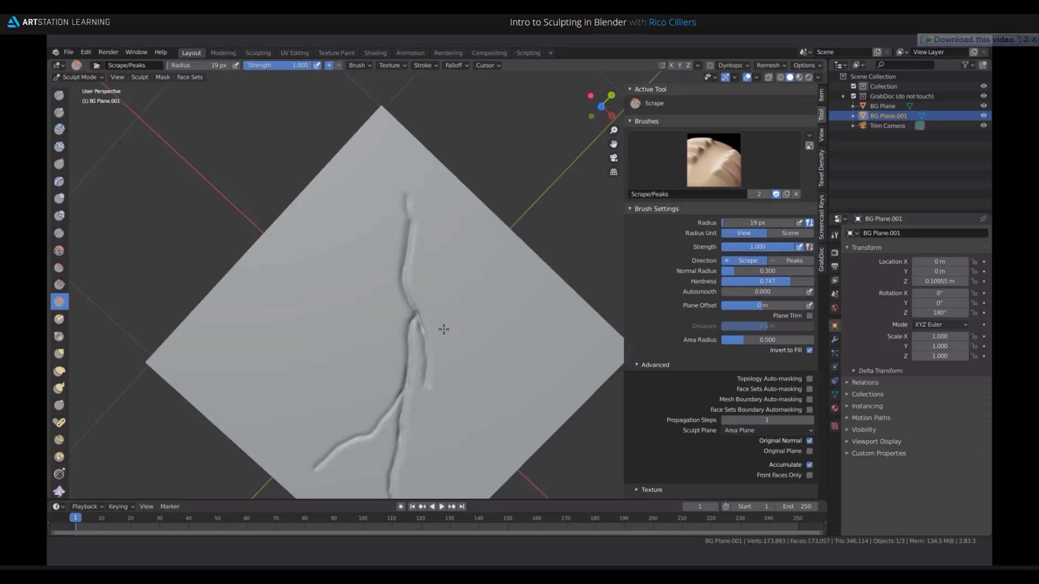
# Set the brush radius to 31 px and scrape both edges of the main crack's upper section above the bend.
pyautogui.scroll(-2, 383, 271)
pyautogui.press('f')
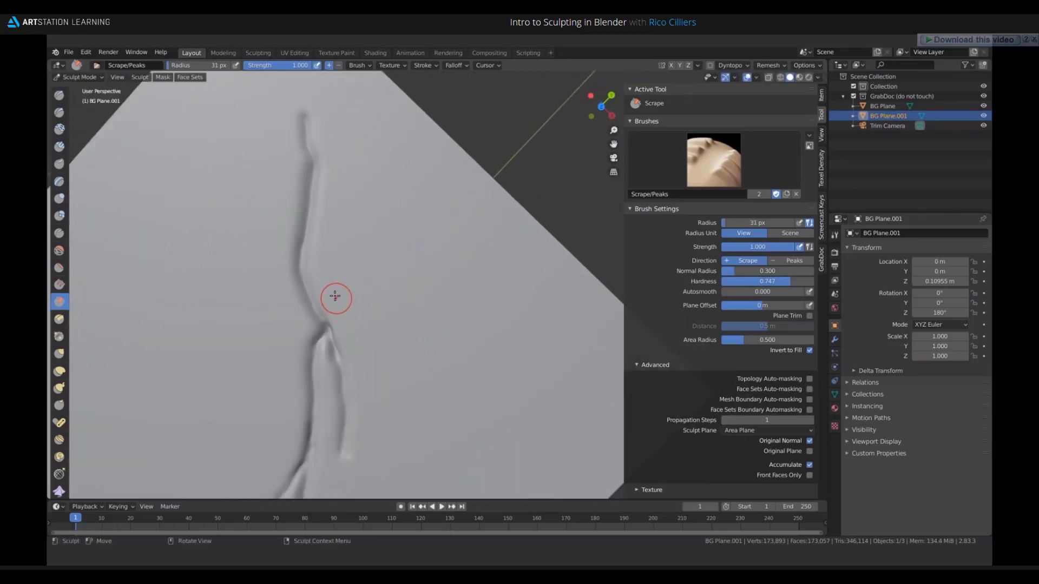
pyautogui.click(346, 301)
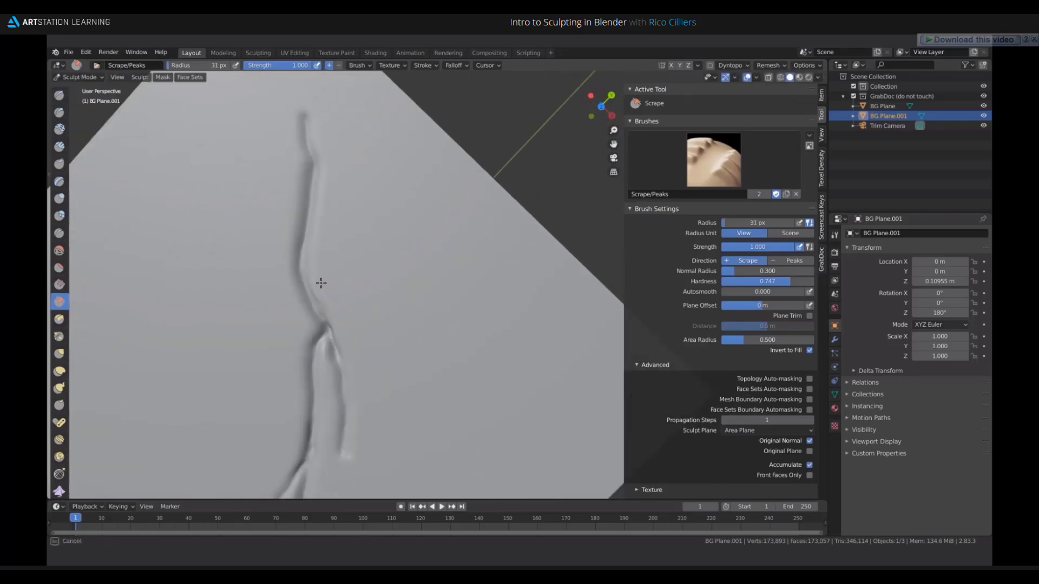
pyautogui.moveTo(321, 283)
pyautogui.mouseDown()
pyautogui.moveTo(335, 267)
pyautogui.moveTo(328, 250)
pyautogui.moveTo(343, 253)
pyautogui.moveTo(324, 244)
pyautogui.mouseUp()
pyautogui.moveTo(317, 126); pyautogui.dragTo(302, 139)
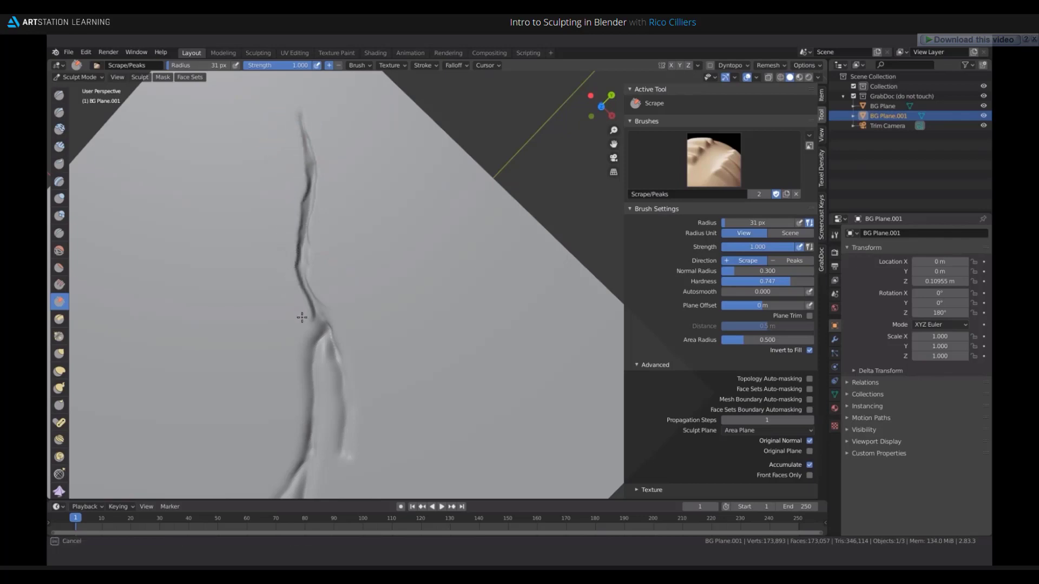
# Scrape the edges of the main crack's middle section, between the bend and the diagonal branch.
pyautogui.moveTo(287, 317); pyautogui.dragTo(307, 378)
pyautogui.keyDown('shift'); pyautogui.moveTo(292, 349); pyautogui.dragTo(338, 258, button='middle'); pyautogui.keyUp('shift')
pyautogui.moveTo(340, 273)
pyautogui.mouseDown()
pyautogui.moveTo(330, 371)
pyautogui.moveTo(290, 414)
pyautogui.mouseUp()
pyautogui.keyDown('shift'); pyautogui.moveTo(316, 362); pyautogui.dragTo(390, 276, button='middle'); pyautogui.keyUp('shift')
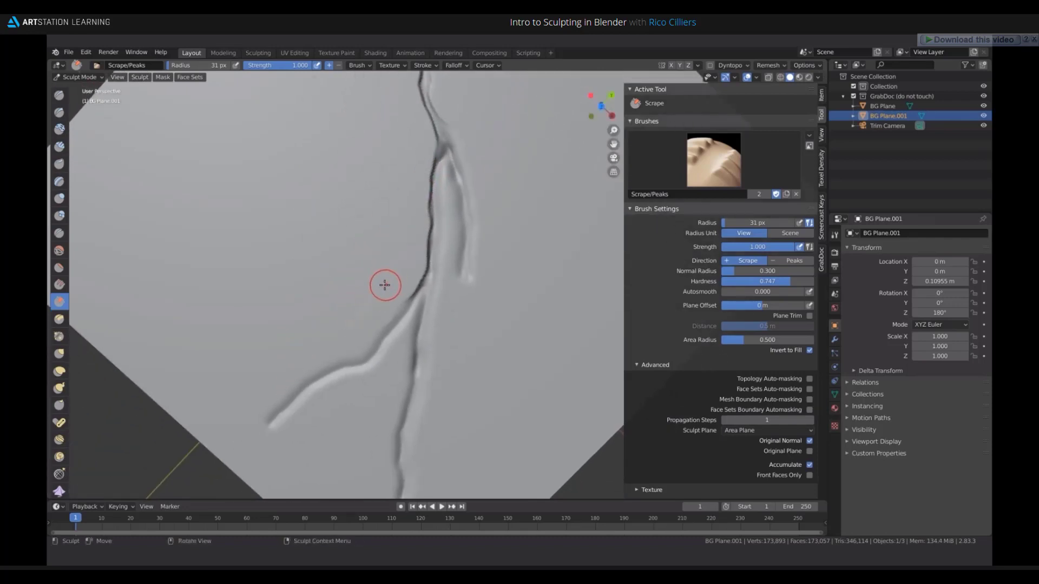
# Scrape along the edges of the diagonal branch to roughen and sharpen its outline.
pyautogui.moveTo(385, 285); pyautogui.dragTo(368, 297)
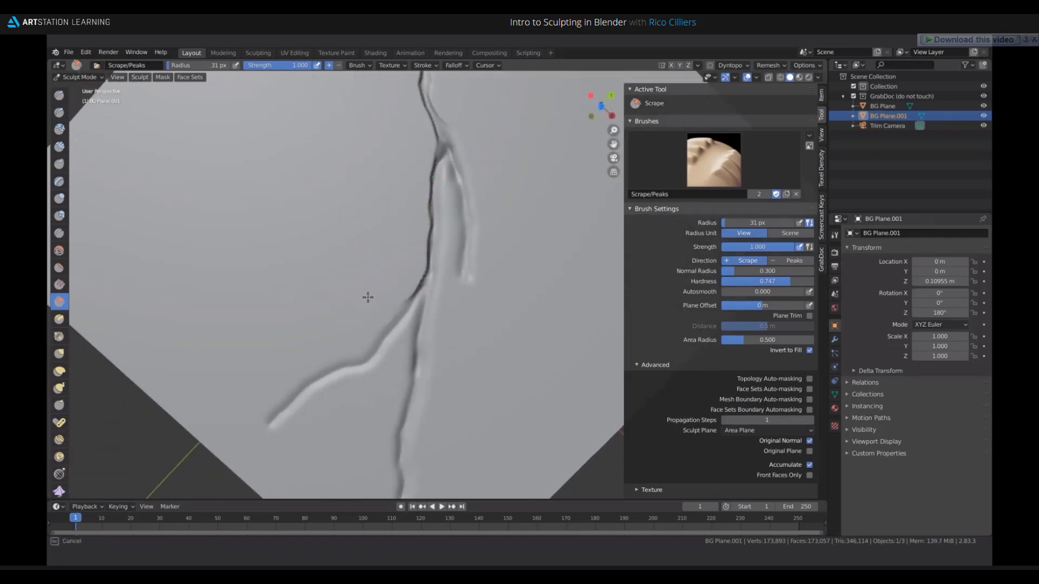
pyautogui.press('f')
pyautogui.click(334, 346)
pyautogui.moveTo(333, 346)
pyautogui.mouseDown()
pyautogui.moveTo(274, 401)
pyautogui.moveTo(258, 422)
pyautogui.moveTo(265, 430)
pyautogui.moveTo(384, 378)
pyautogui.moveTo(376, 374)
pyautogui.moveTo(407, 334)
pyautogui.moveTo(396, 351)
pyautogui.mouseUp()
# Scrape the wedge of surface where the diagonal branch forks from the main crack, ending with a 31 px brush radius.
pyautogui.press('f')
pyautogui.click(375, 378)
pyautogui.press('f')
pyautogui.click(395, 344)
pyautogui.moveTo(418, 306)
pyautogui.mouseDown()
pyautogui.moveTo(382, 357)
pyautogui.moveTo(402, 358)
pyautogui.mouseUp()
pyautogui.press('f')
pyautogui.click(394, 359)
pyautogui.moveTo(389, 393); pyautogui.dragTo(388, 412)
pyautogui.keyDown('shift'); pyautogui.moveTo(386, 416); pyautogui.dragTo(415, 351, button='middle'); pyautogui.keyUp('shift')
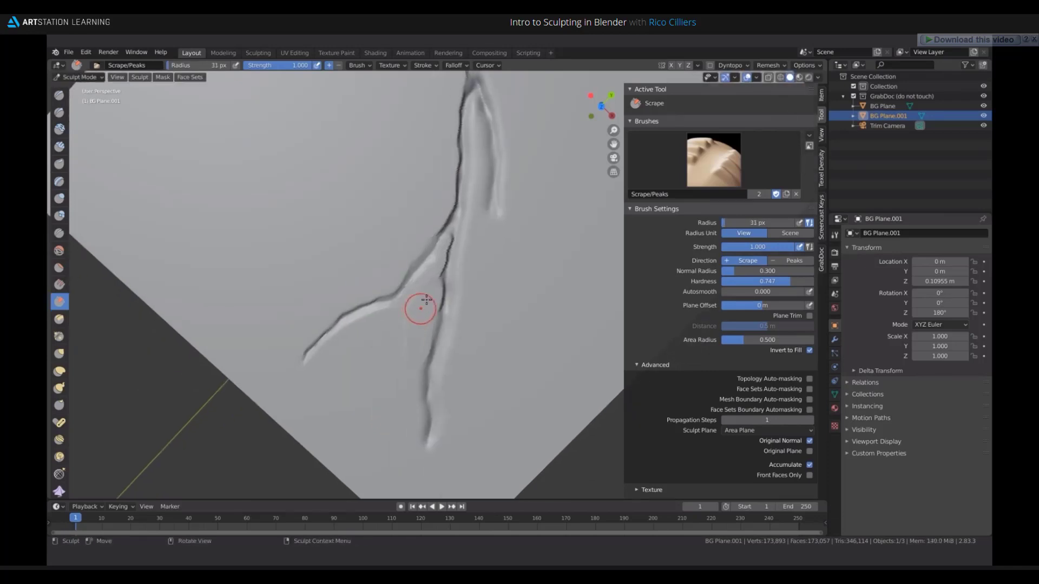
# Scrape both edges of the main crack below the diagonal branch, down to its lower end.
pyautogui.moveTo(422, 315); pyautogui.dragTo(423, 328)
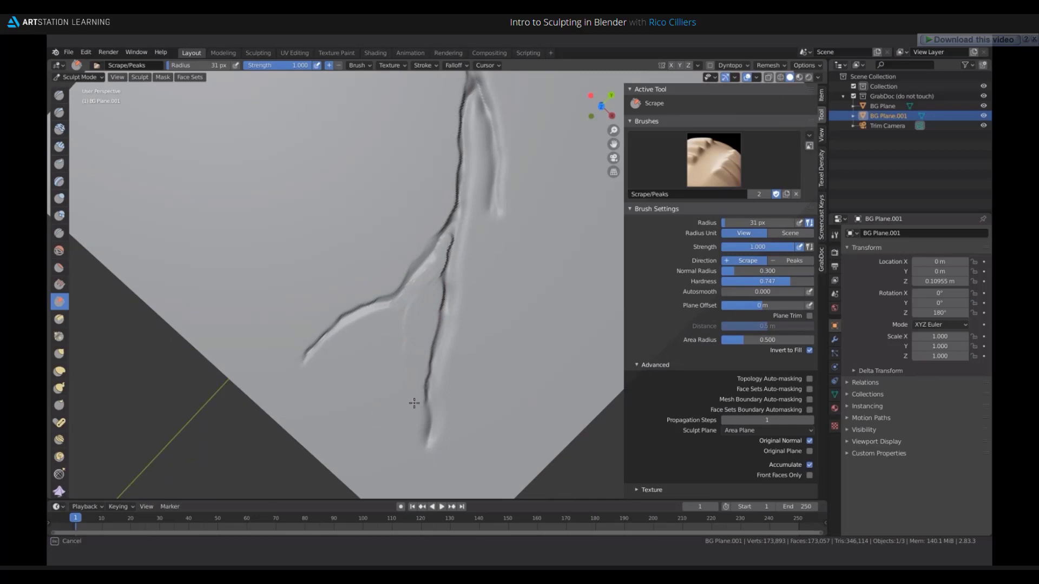
pyautogui.moveTo(414, 403)
pyautogui.mouseDown()
pyautogui.moveTo(417, 433)
pyautogui.moveTo(437, 447)
pyautogui.moveTo(456, 416)
pyautogui.mouseUp()
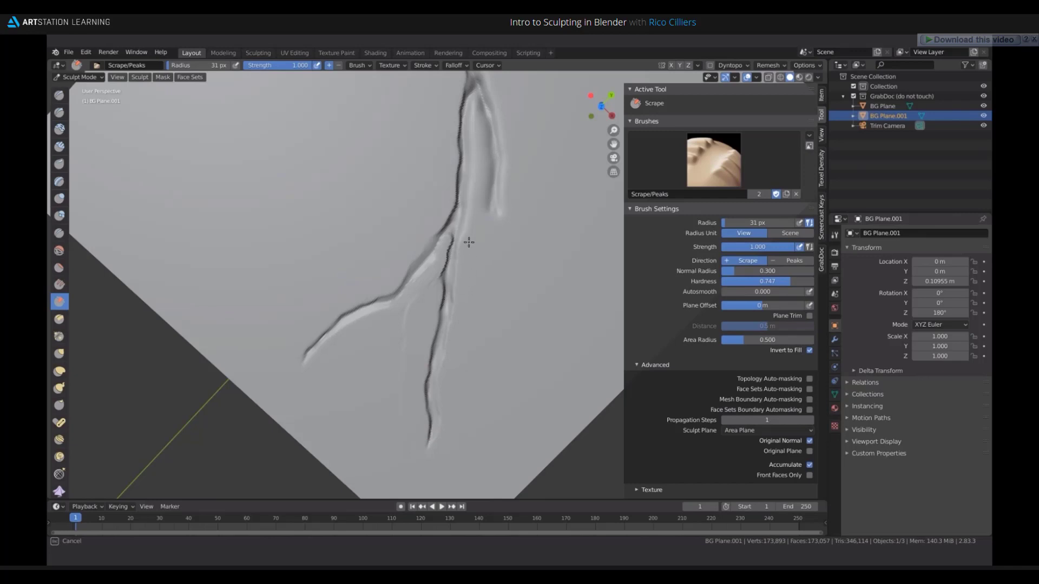
pyautogui.moveTo(449, 254)
pyautogui.mouseDown()
pyautogui.moveTo(399, 332)
pyautogui.moveTo(413, 308)
pyautogui.moveTo(392, 450)
pyautogui.mouseUp()
pyautogui.moveTo(416, 301)
pyautogui.mouseDown()
pyautogui.moveTo(408, 326)
pyautogui.moveTo(464, 265)
pyautogui.mouseUp()
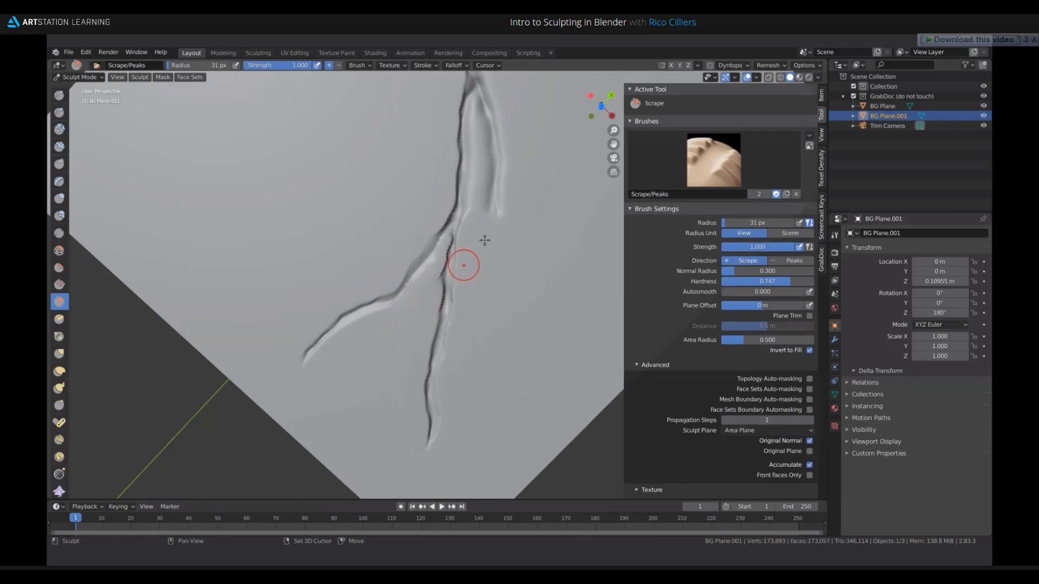
# Scrape the outer edge of the short side branch near the main crack's bend.
pyautogui.keyDown('shift'); pyautogui.moveTo(488, 183); pyautogui.dragTo(428, 342, button='middle'); pyautogui.keyUp('shift')
pyautogui.moveTo(429, 342)
pyautogui.mouseDown()
pyautogui.moveTo(417, 411)
pyautogui.moveTo(452, 359)
pyautogui.mouseUp()
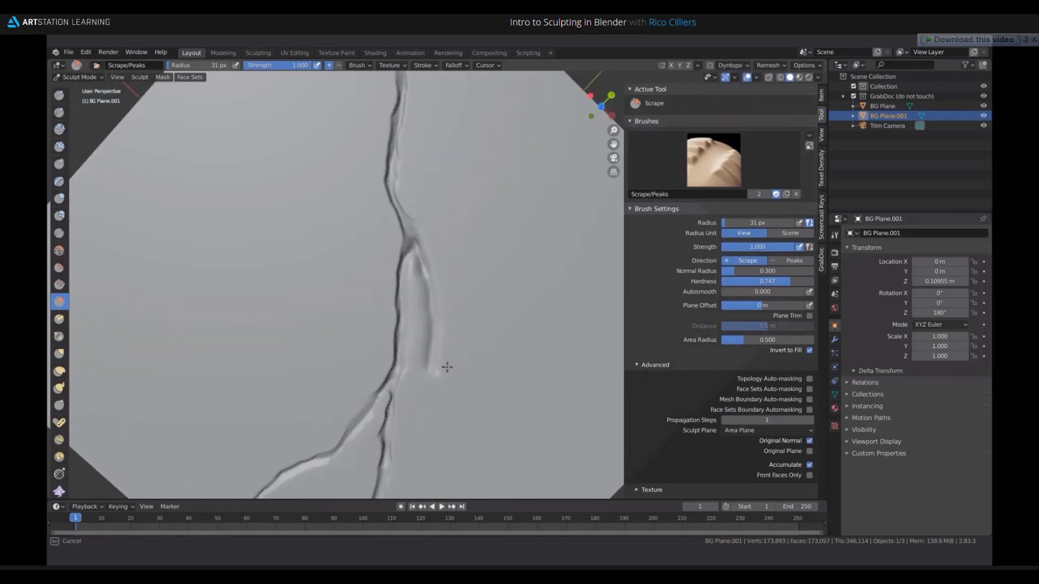
pyautogui.moveTo(455, 313)
pyautogui.mouseDown()
pyautogui.moveTo(452, 260)
pyautogui.moveTo(446, 281)
pyautogui.moveTo(455, 249)
pyautogui.moveTo(430, 239)
pyautogui.moveTo(433, 222)
pyautogui.mouseUp()
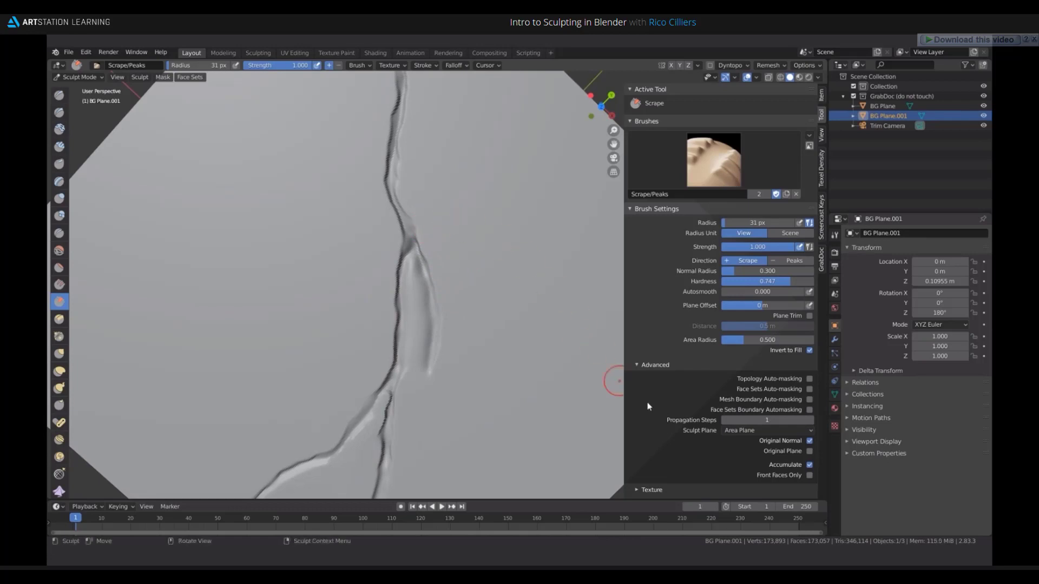
# Scrape the strip between the short side branch and the main crack, reducing the brush radius to 15 px for the junction.
pyautogui.press('[')
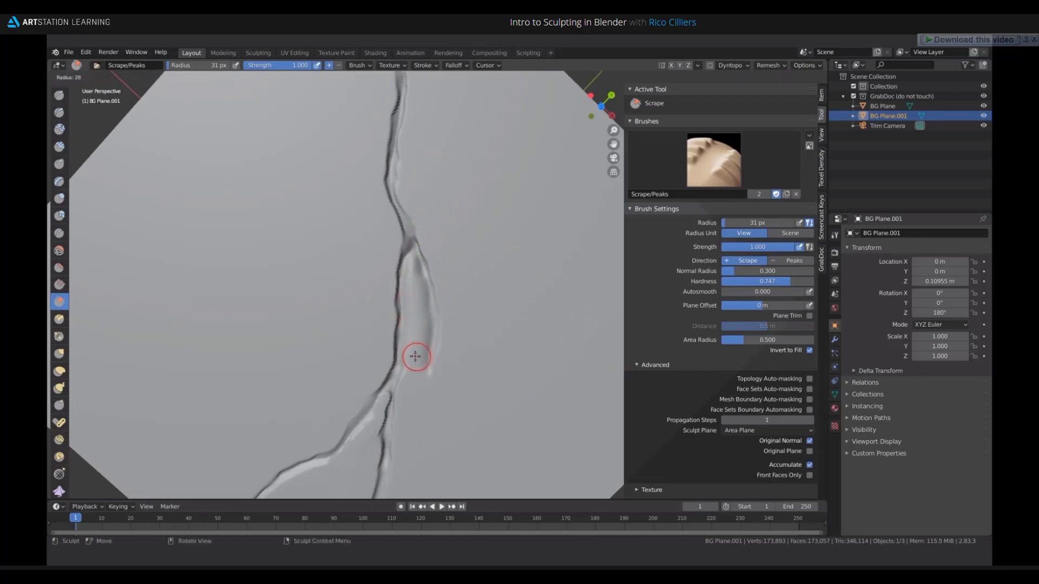
pyautogui.moveTo(413, 359); pyautogui.dragTo(413, 246)
pyautogui.press('f')
pyautogui.click(412, 300)
pyautogui.press('f')
pyautogui.click(406, 260)
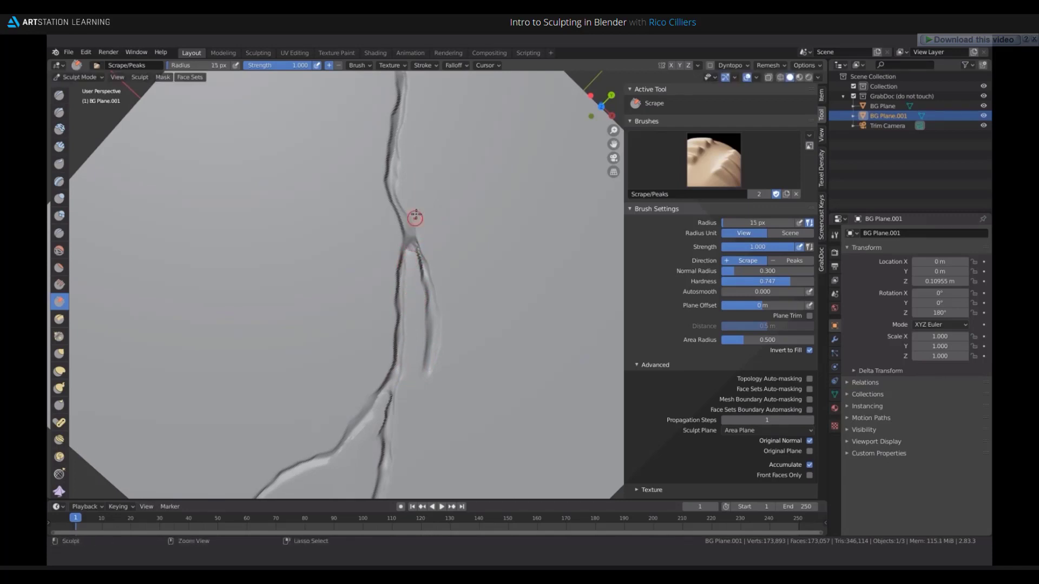
# Set the brush radius to 22 px and scrape along the short side branch to its tip.
pyautogui.press('f')
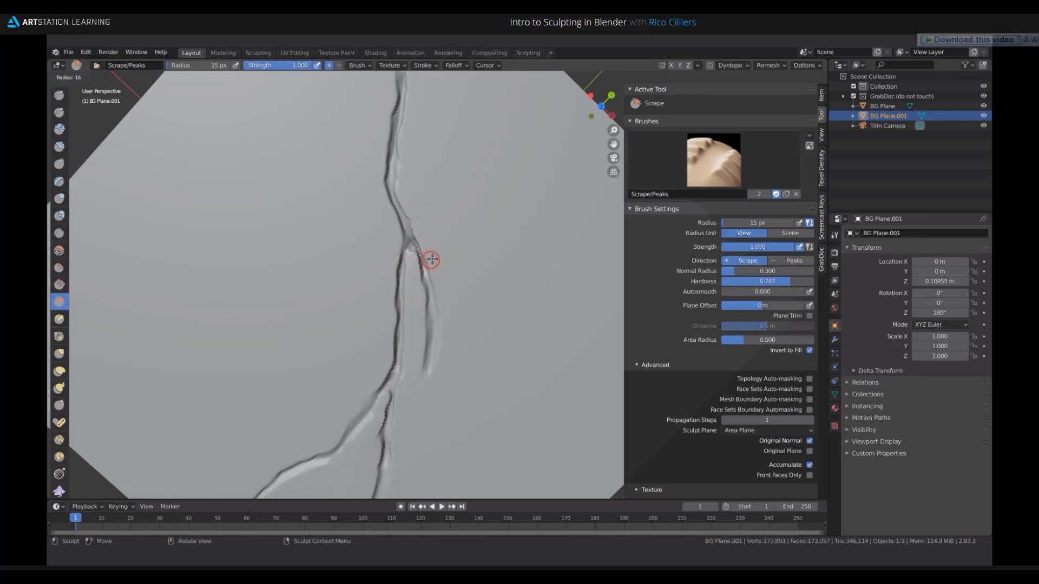
pyautogui.click(435, 260)
pyautogui.moveTo(416, 328)
pyautogui.mouseDown()
pyautogui.moveTo(422, 384)
pyautogui.moveTo(445, 341)
pyautogui.mouseUp()
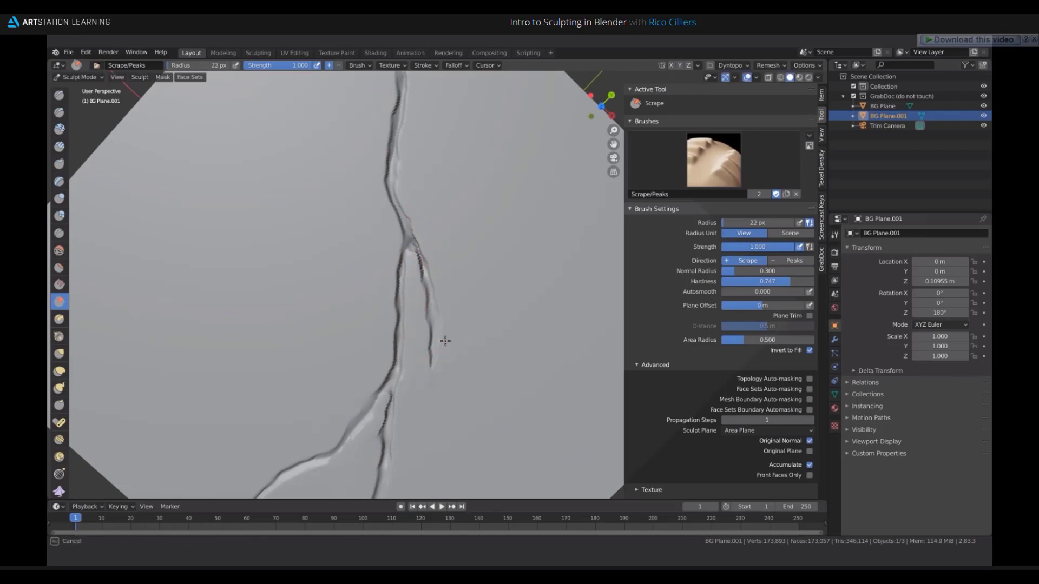
pyautogui.moveTo(444, 294)
pyautogui.mouseDown()
pyautogui.moveTo(457, 308)
pyautogui.moveTo(449, 373)
pyautogui.mouseUp()
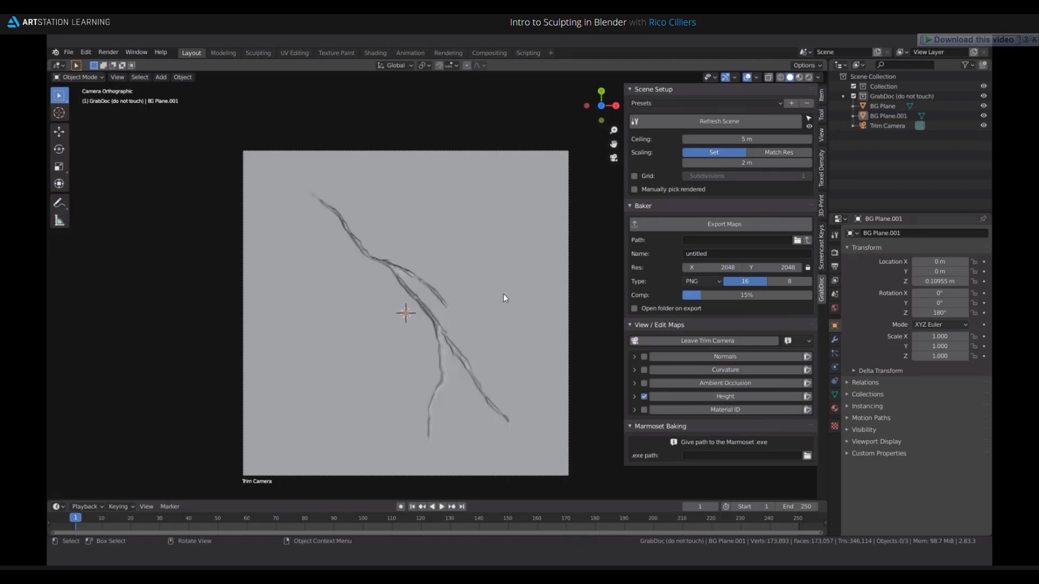
# View the plane through the trim camera and preview its Height map with the 0-1 range on Auto.
pyautogui.moveTo(449, 336); pyautogui.dragTo(420, 346, button='middle')
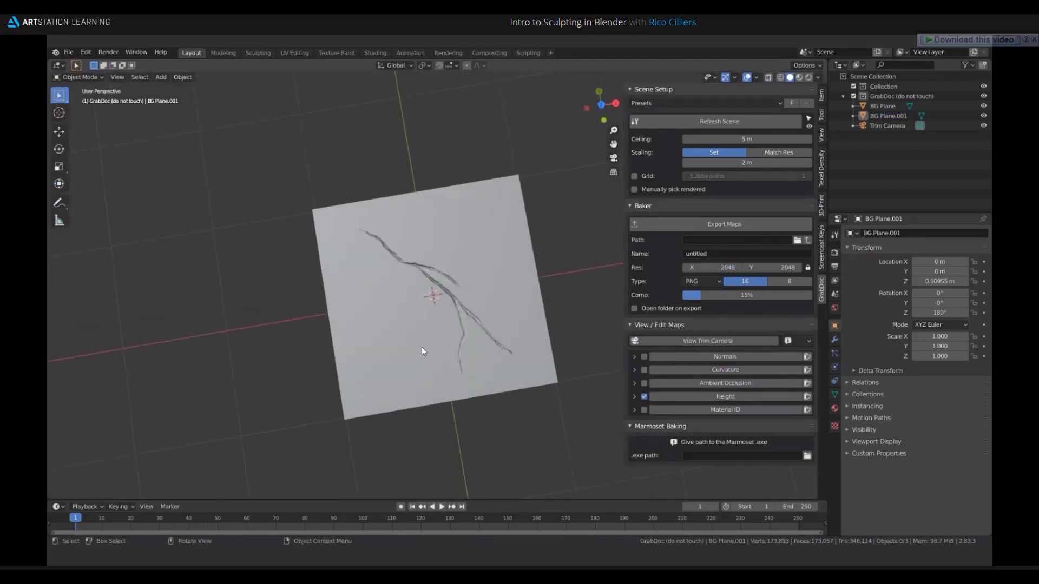
pyautogui.press('KP_0')
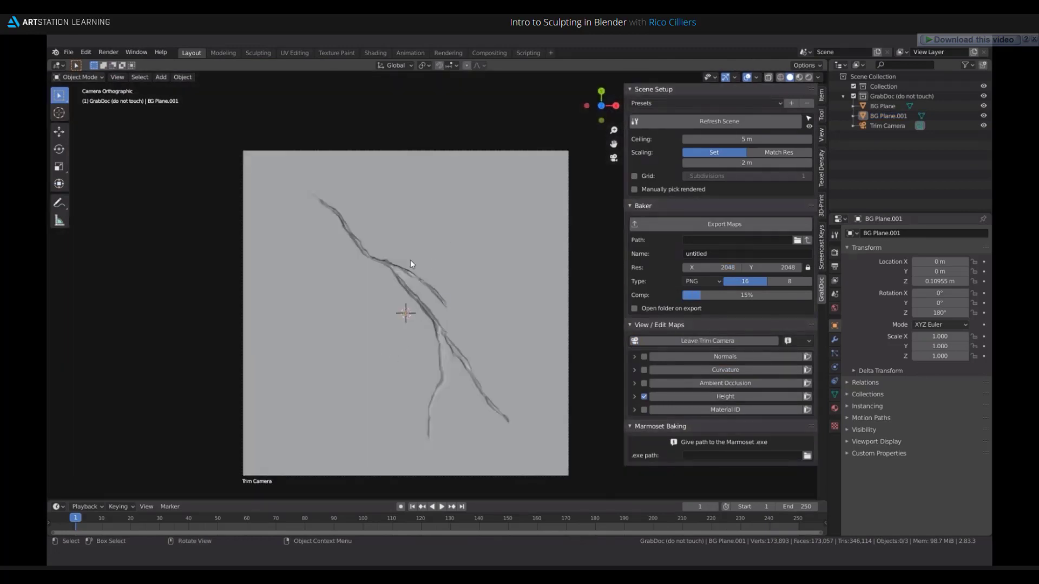
pyautogui.click(635, 397)
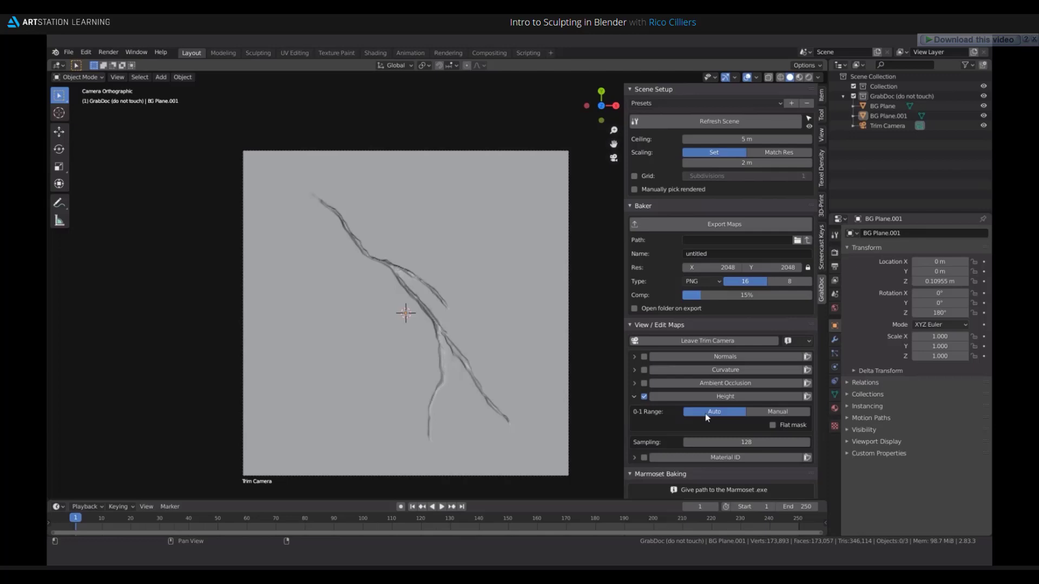
pyautogui.click(771, 414)
pyautogui.click(717, 411)
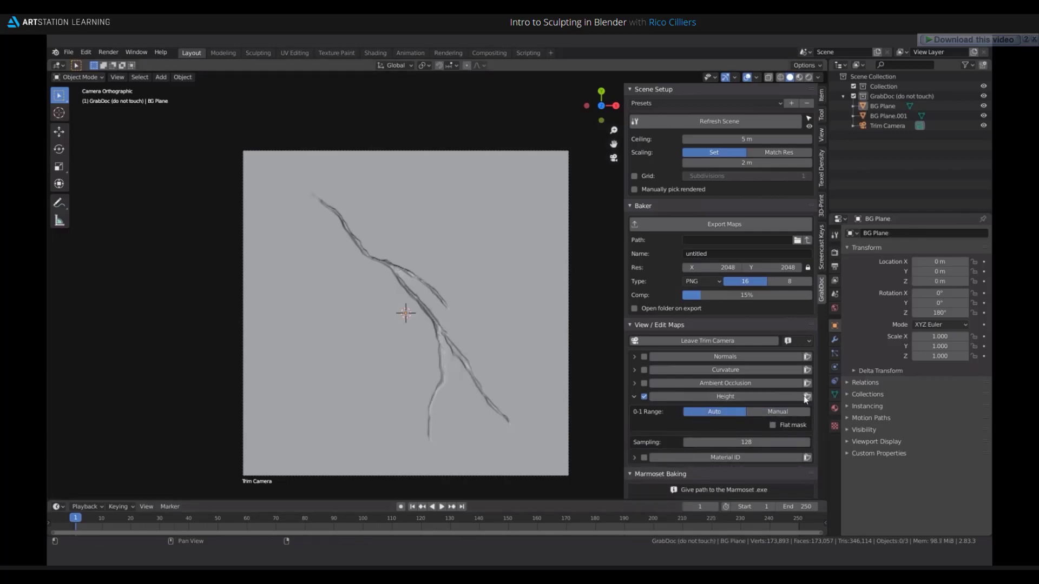
pyautogui.scroll(-1, 722, 385)
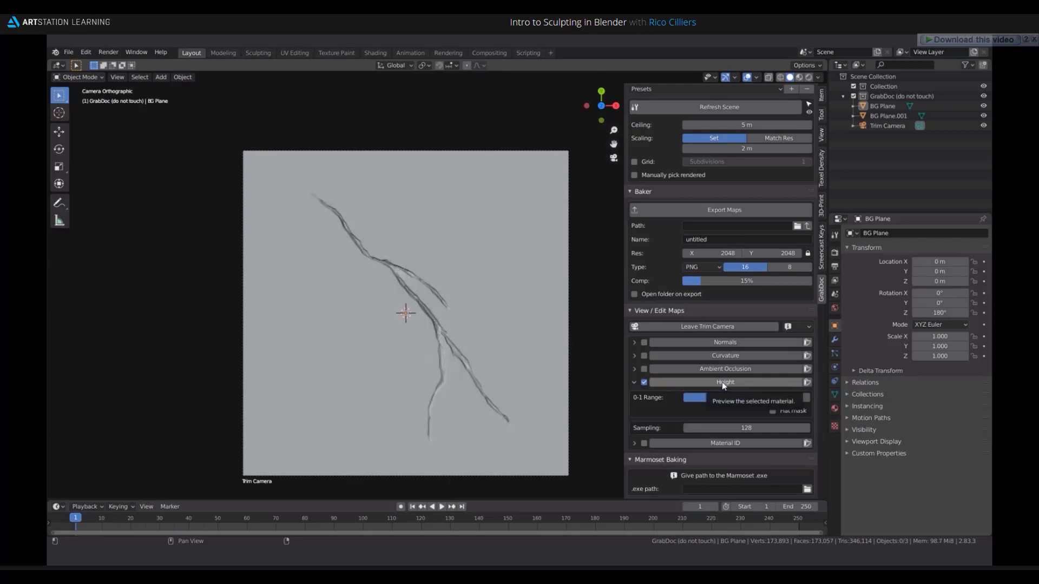
pyautogui.click(722, 382)
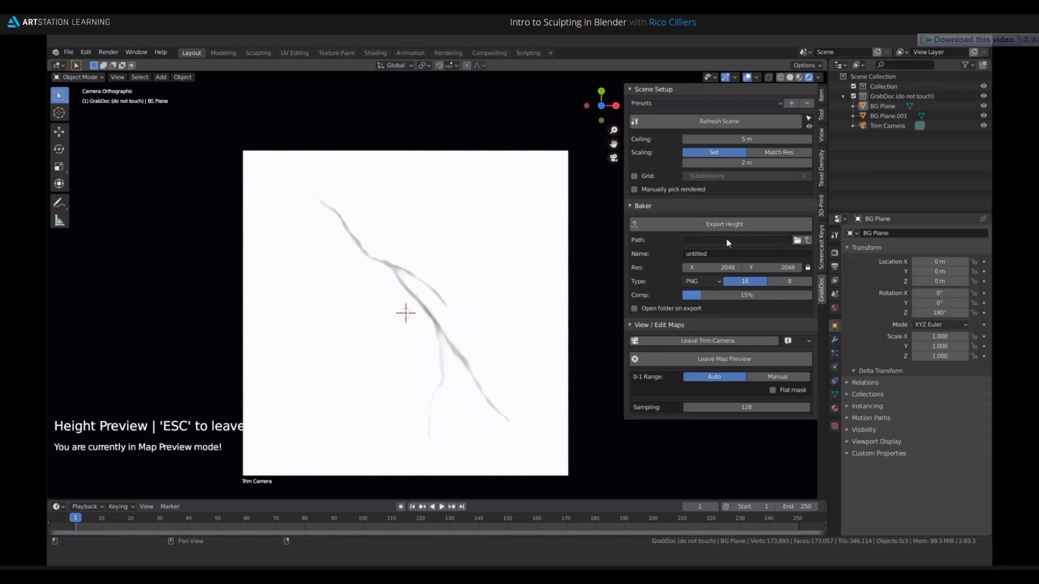
# Set the export path to the rock sculpting project's alphas folder and name the map Rock Crack Alpha 1.
pyautogui.click(798, 240)
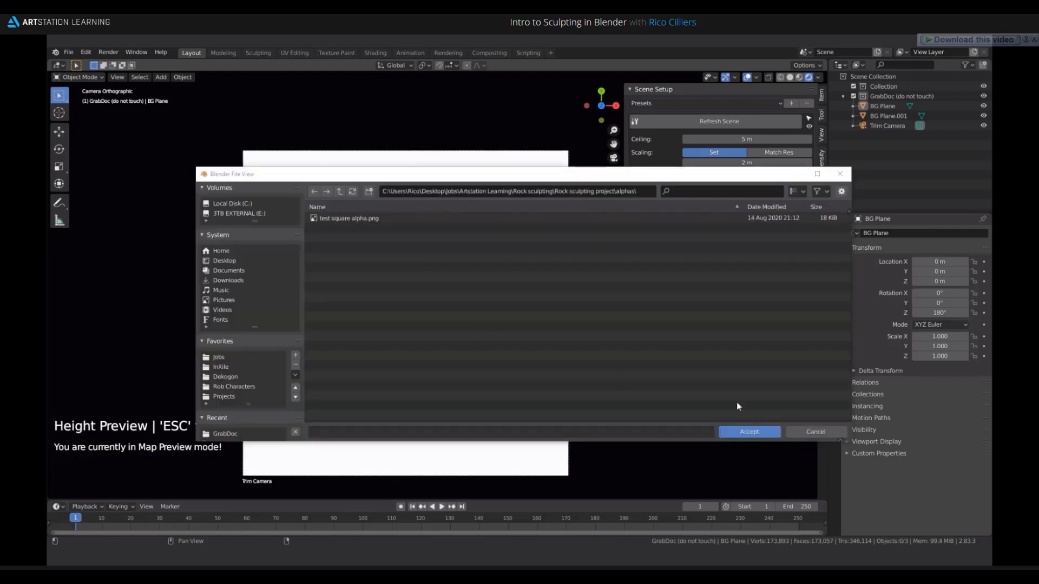
pyautogui.click(749, 433)
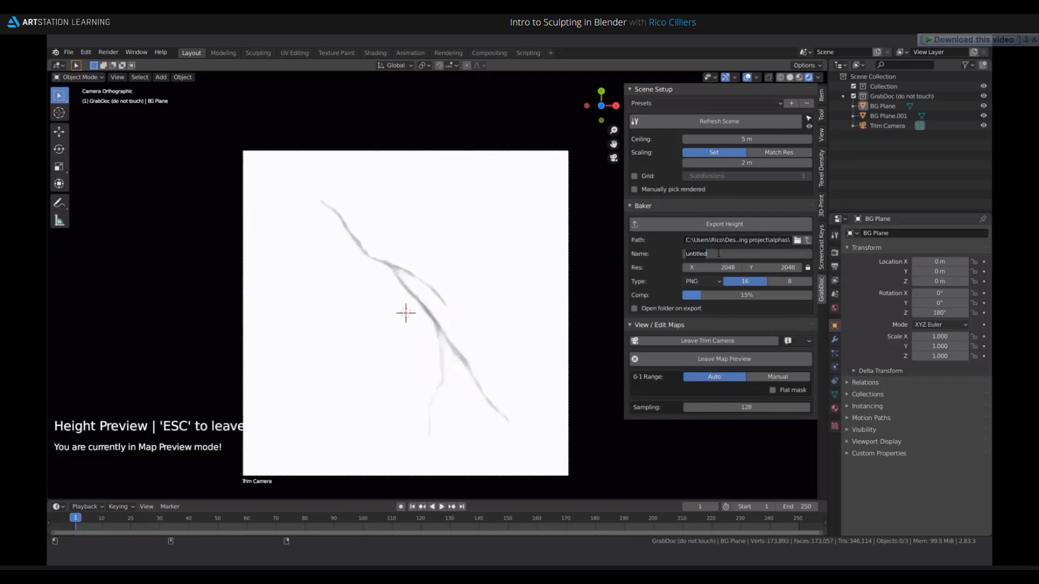
pyautogui.write('Rock Crack 5A')
pyautogui.press('BackSpace')
pyautogui.press('BackSpace')
pyautogui.write('A')
pyautogui.press('Return')
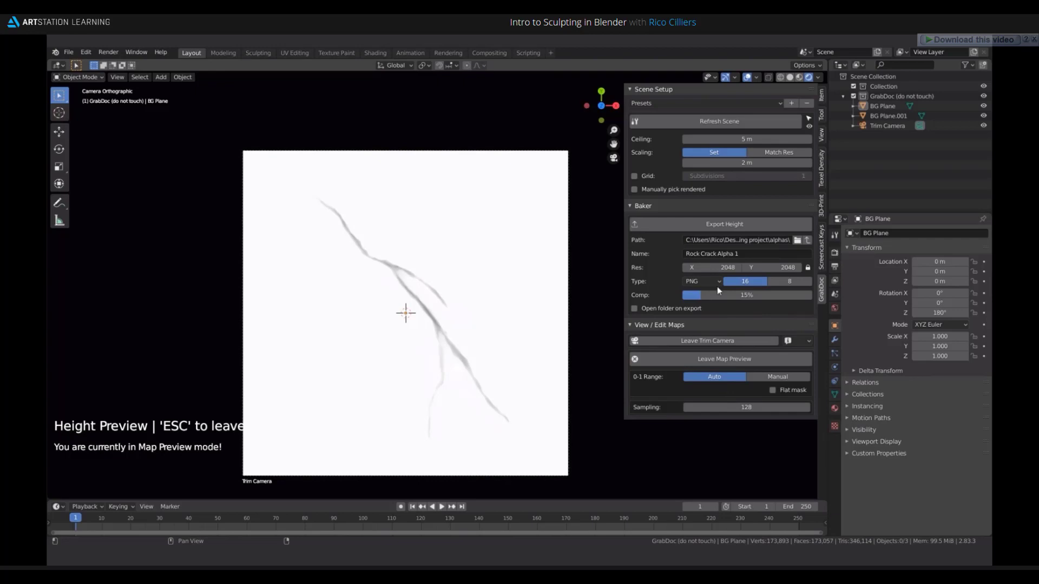
# Export the height map and leave the map preview.
pyautogui.click(712, 223)
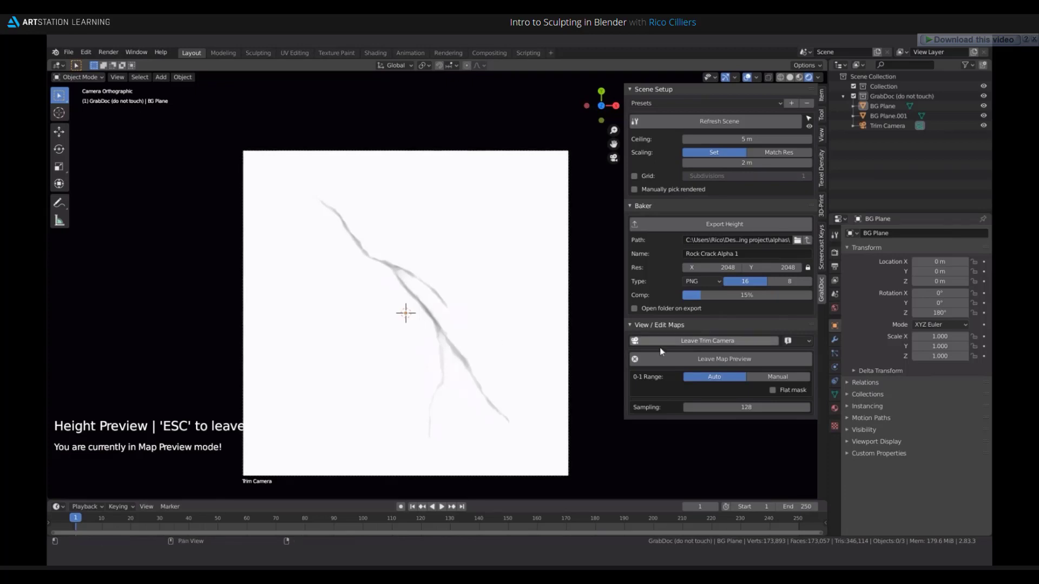
pyautogui.click(709, 359)
pyautogui.moveTo(411, 348); pyautogui.dragTo(436, 325, button='middle')
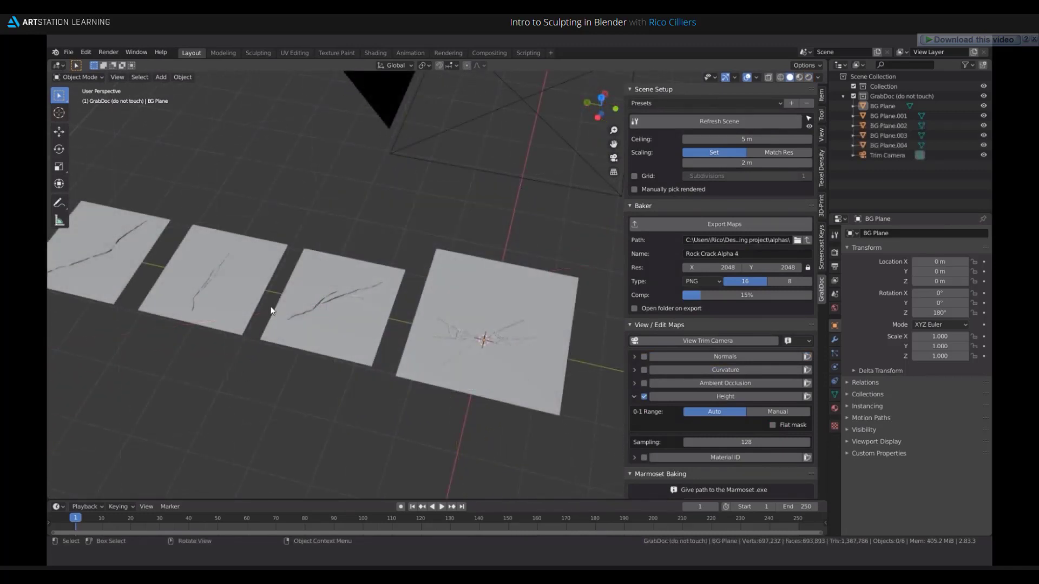
pyautogui.moveTo(273, 311); pyautogui.dragTo(343, 411, button='middle')
pyautogui.moveTo(441, 383); pyautogui.dragTo(337, 360, button='middle')
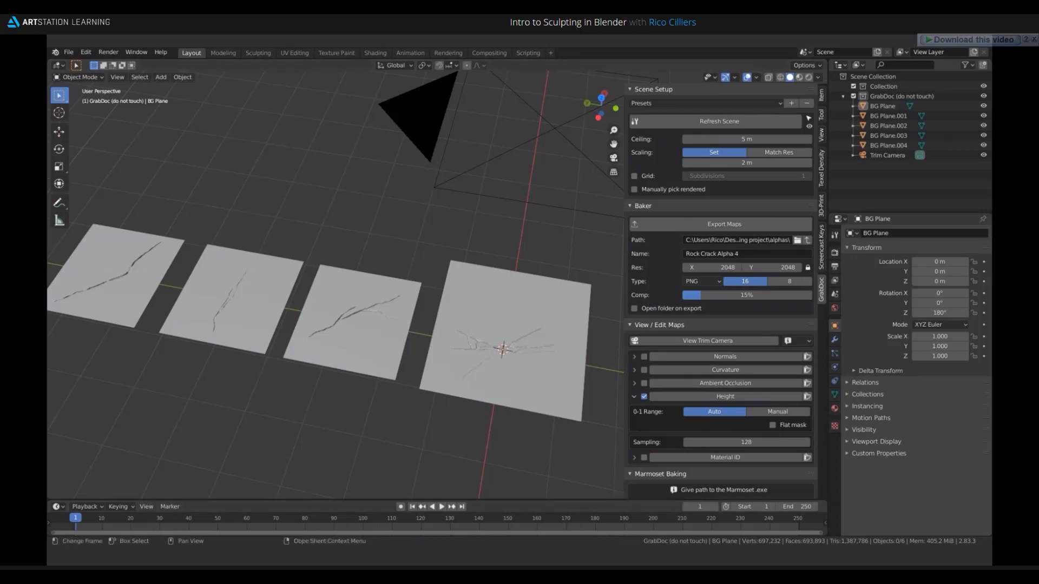
pyautogui.click(149, 527)
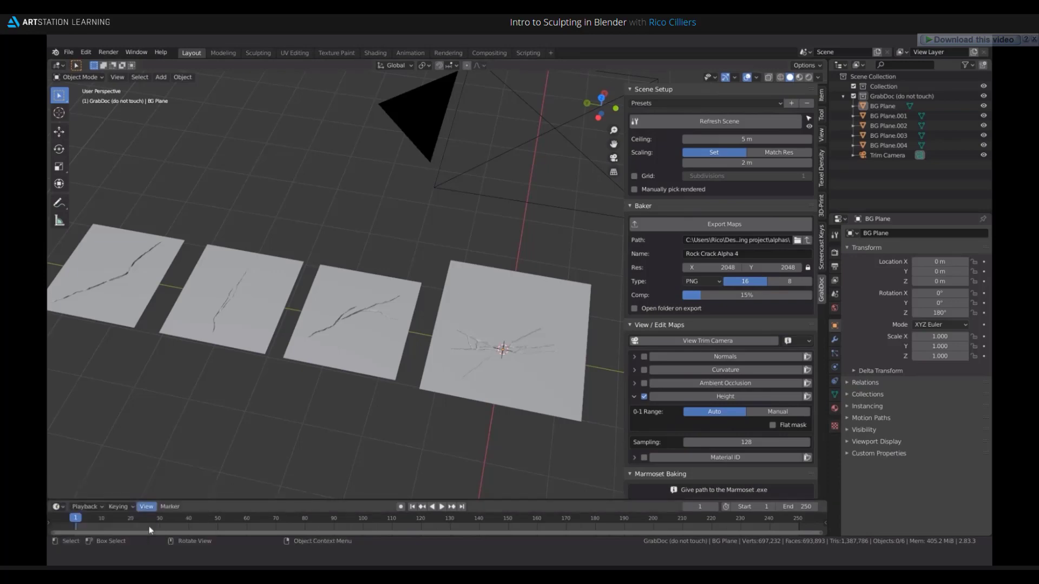
pyautogui.moveTo(130, 556)
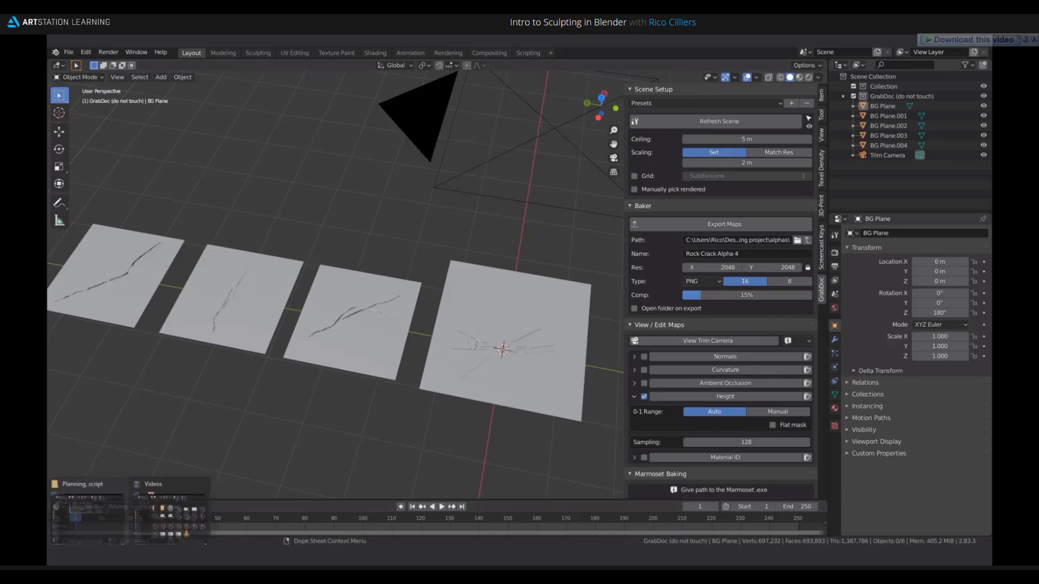